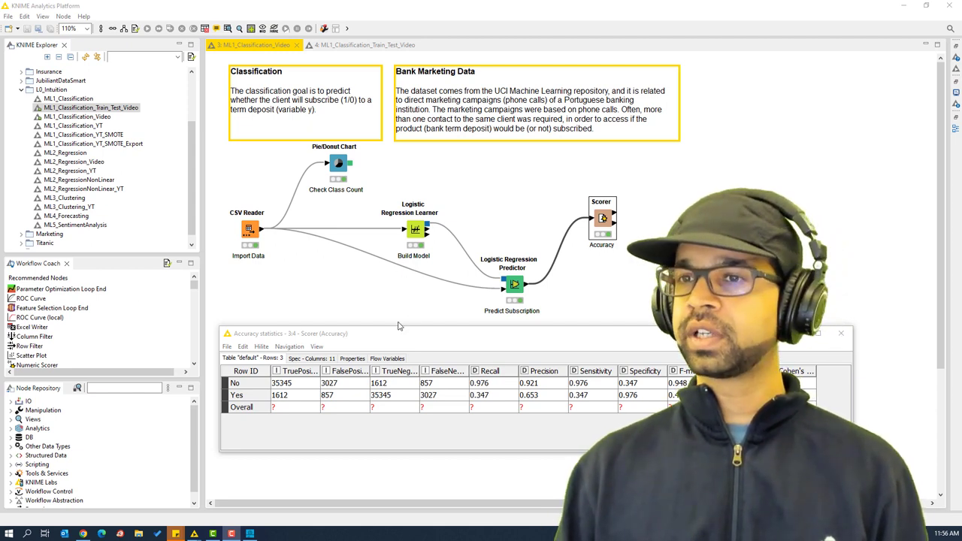
Examine the Overall row and the recall of the Yes class in the Scorer's accuracy statistics table.
{"action": "left_click_drag", "start_coordinate": [384, 337], "coordinate": [387, 339]}
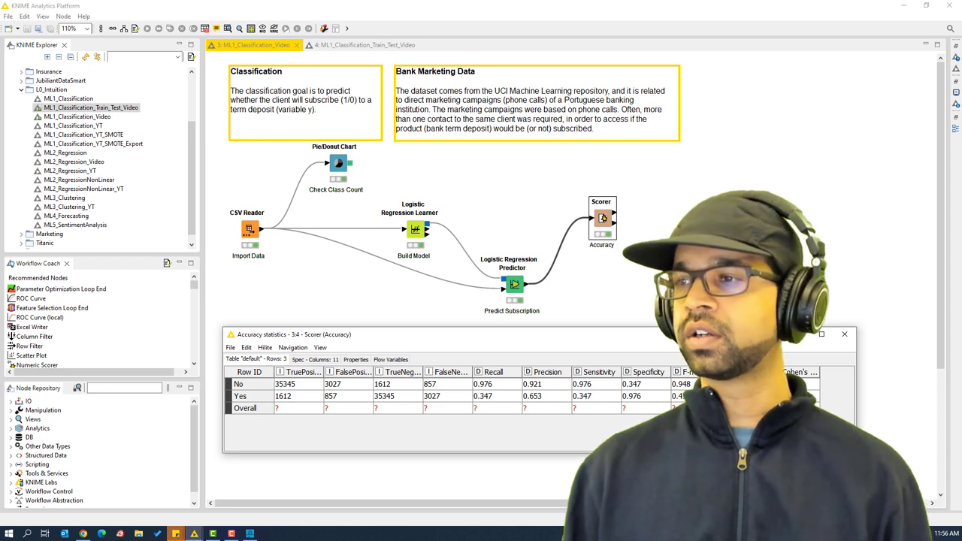
{"action": "left_click", "coordinate": [245, 408]}
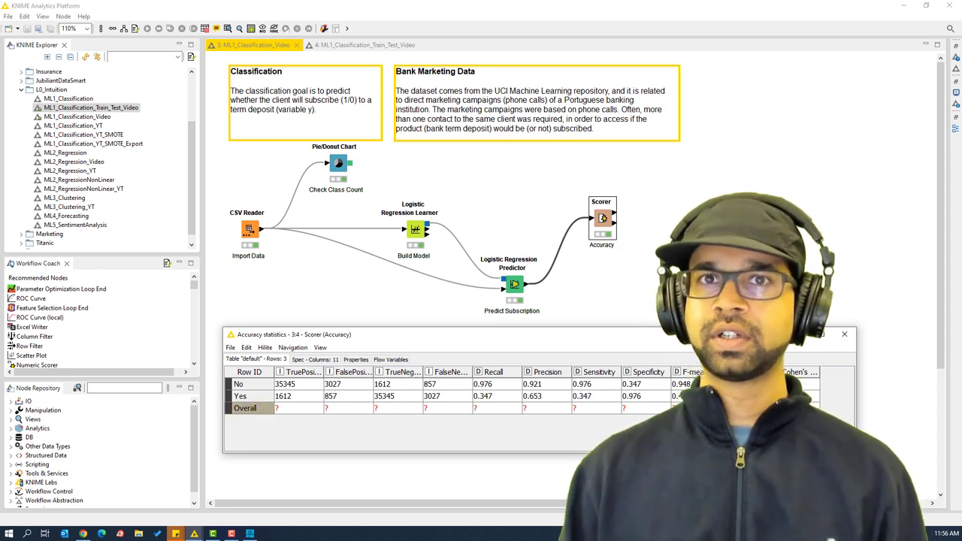
{"action": "left_click", "coordinate": [495, 400]}
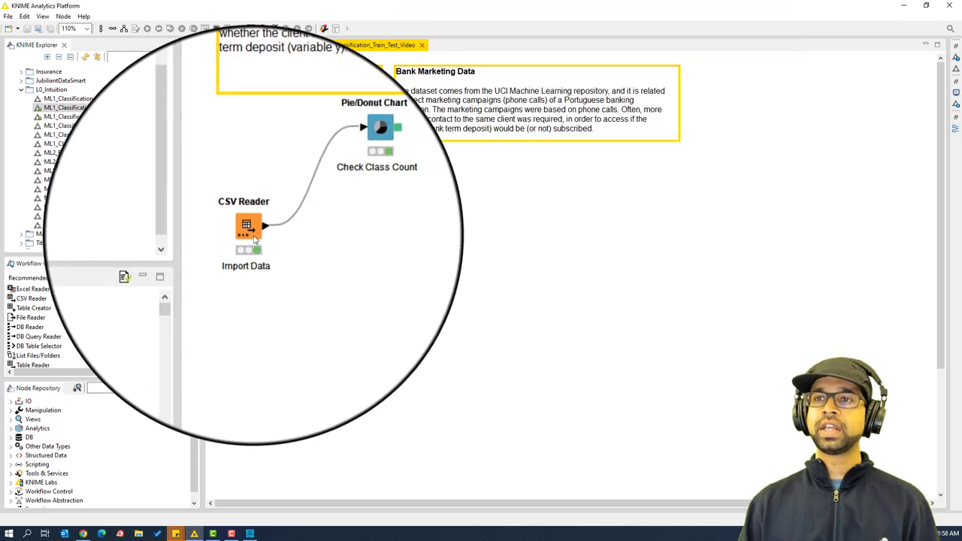
View the pie chart image of the Check Class Count node to examine the class distribution, and close it.
{"action": "left_click", "coordinate": [250, 230]}
{"action": "left_click", "coordinate": [336, 175]}
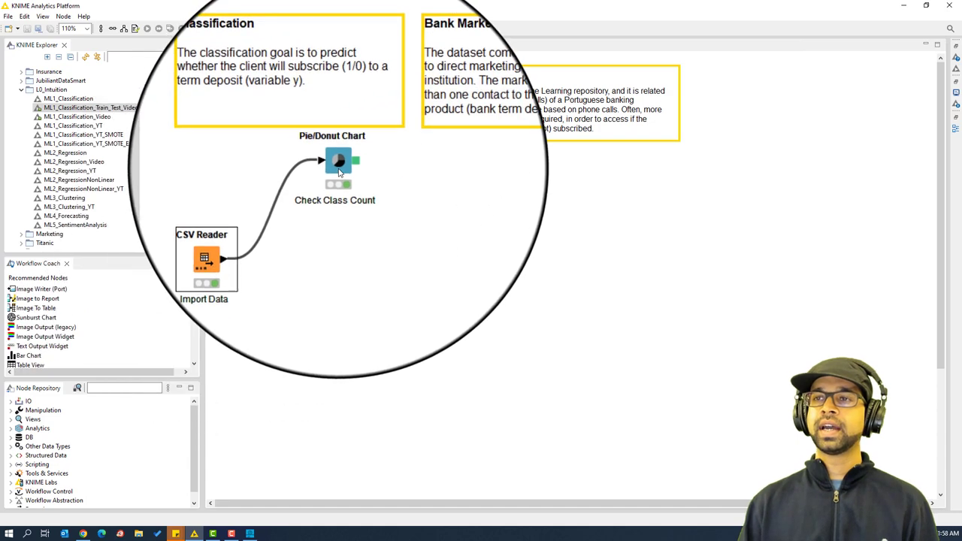
{"action": "right_click", "coordinate": [339, 172]}
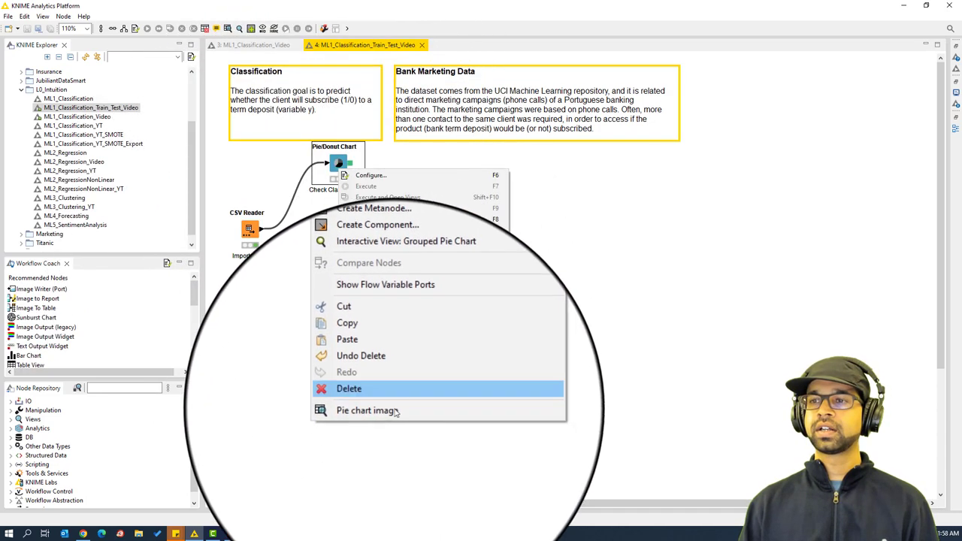
{"action": "left_click", "coordinate": [393, 412]}
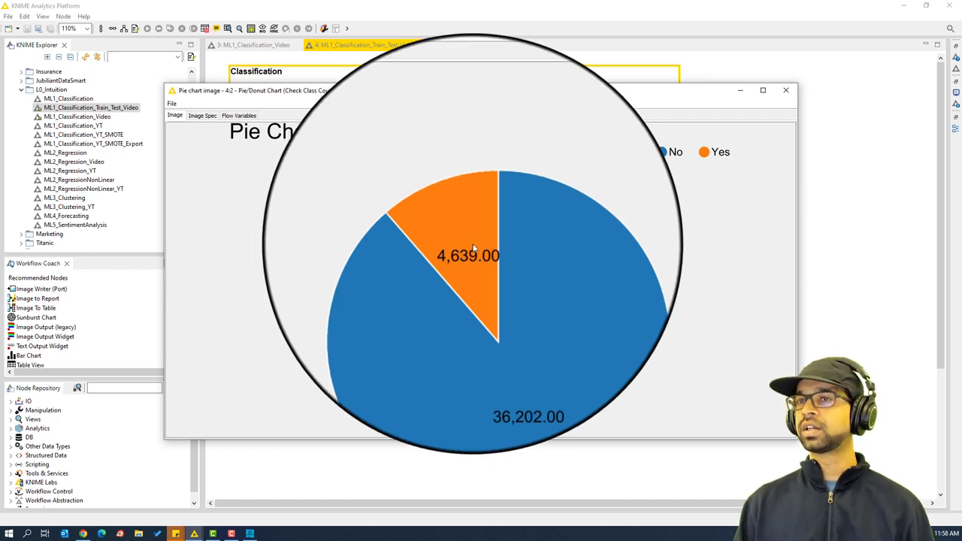
{"action": "left_click", "coordinate": [785, 91]}
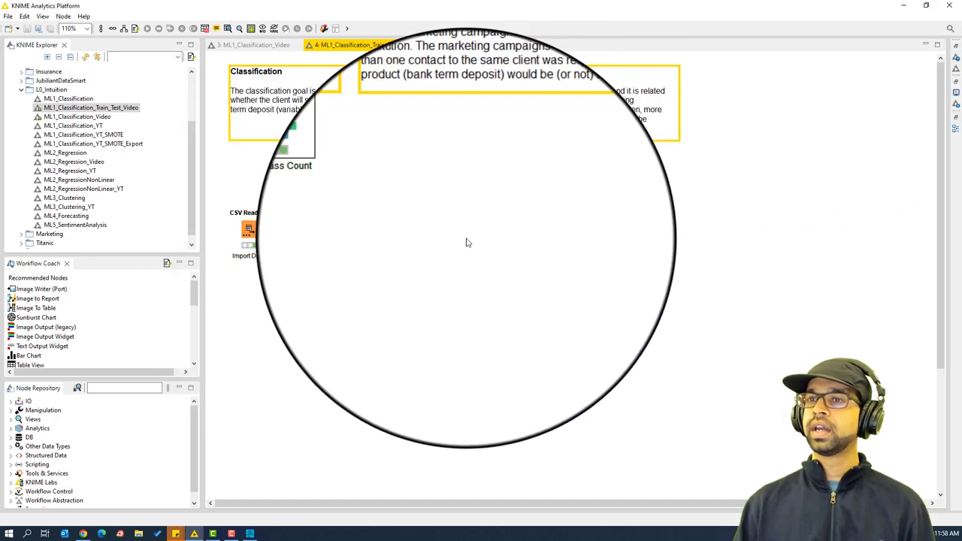
Move the CSV Reader and Pie/Donut Chart nodes together slightly down on the canvas.
{"action": "left_click_drag", "start_coordinate": [349, 293], "coordinate": [251, 167]}
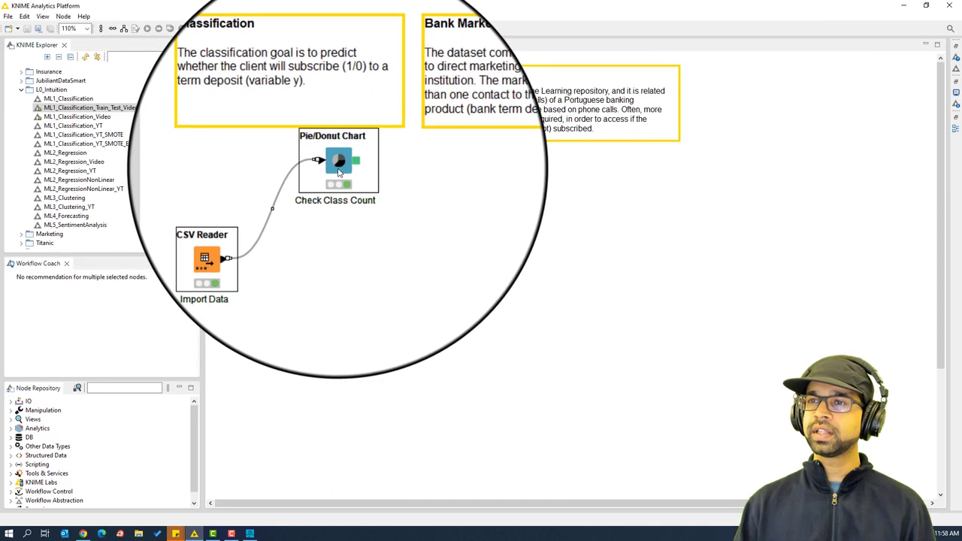
{"action": "left_click", "coordinate": [348, 285]}
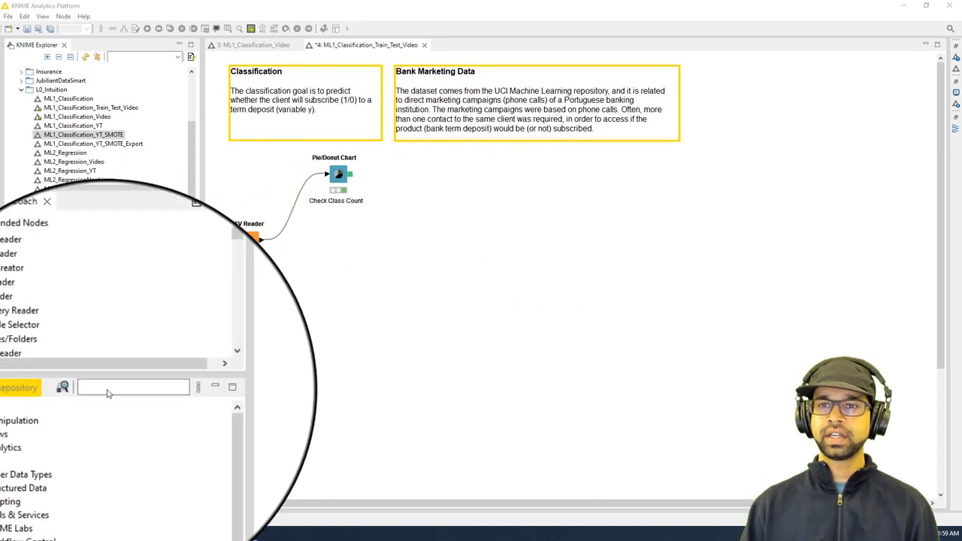
Add a Partitioning node below the Pie/Donut Chart node and connect the CSV Reader's output to it.
{"action": "left_click", "coordinate": [105, 387]}
{"action": "type", "text": "parti"}
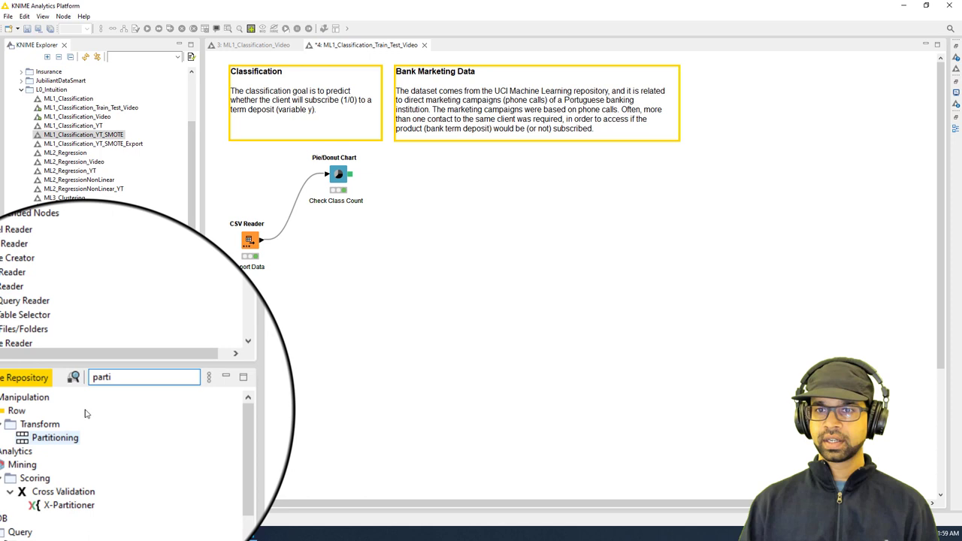
{"action": "left_click_drag", "start_coordinate": [65, 427], "coordinate": [371, 263]}
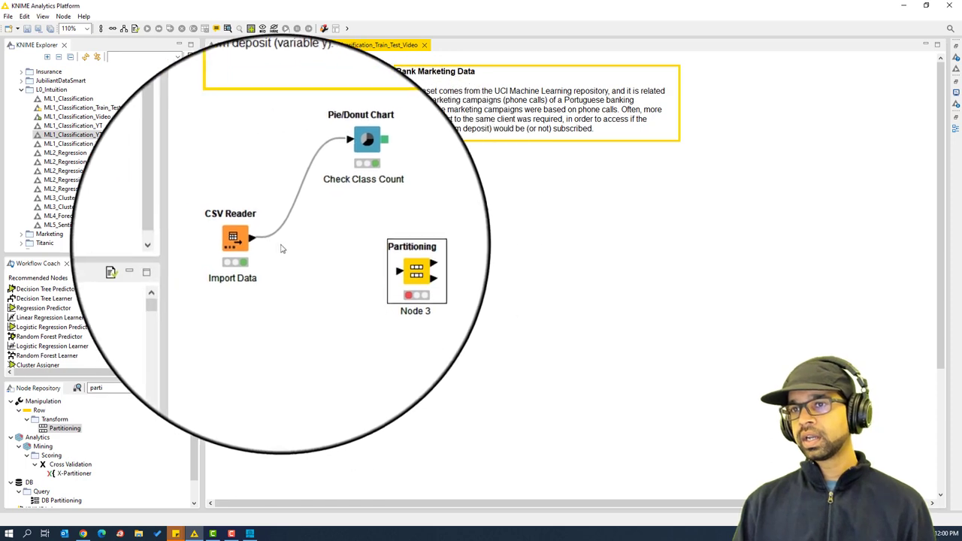
{"action": "left_click_drag", "start_coordinate": [262, 244], "coordinate": [365, 272]}
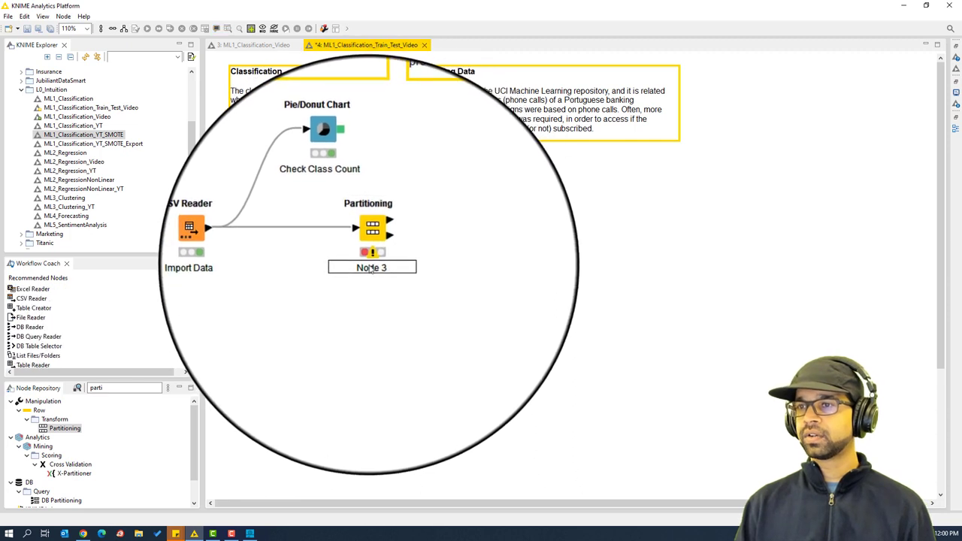
Label the Partitioning node "80/20 Split".
{"action": "double_click", "coordinate": [371, 268]}
{"action": "type", "text": "80/20"}
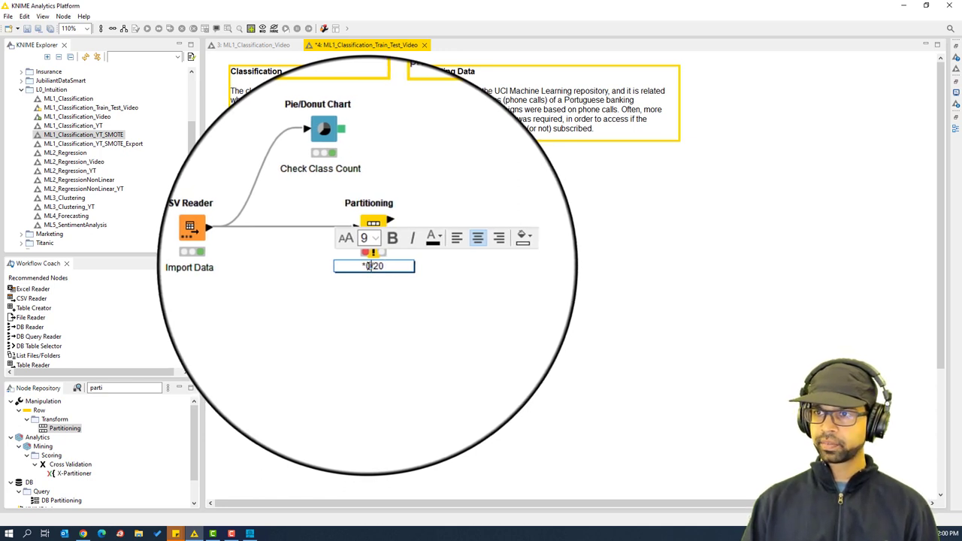
{"action": "double_click", "coordinate": [391, 266]}
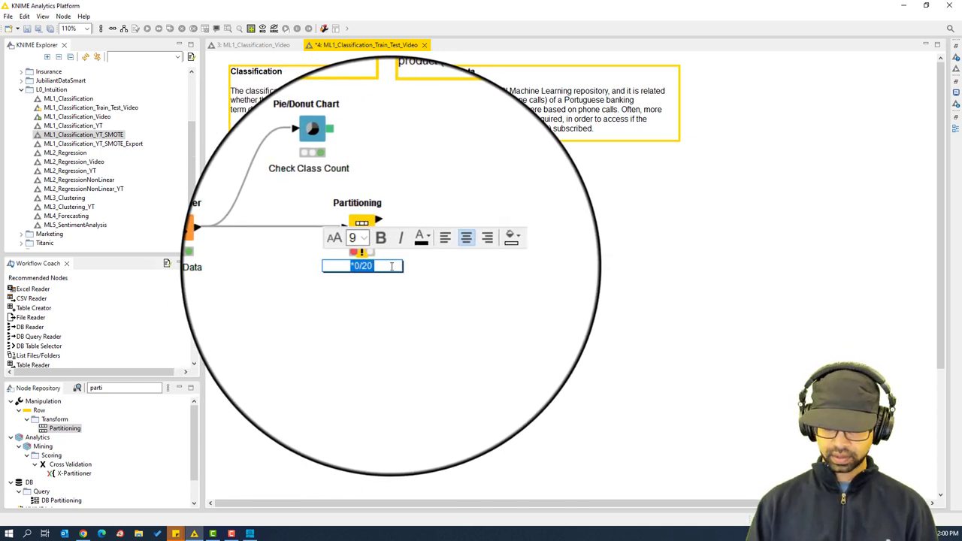
{"action": "key", "text": "BackSpace"}
{"action": "type", "text": "80"}
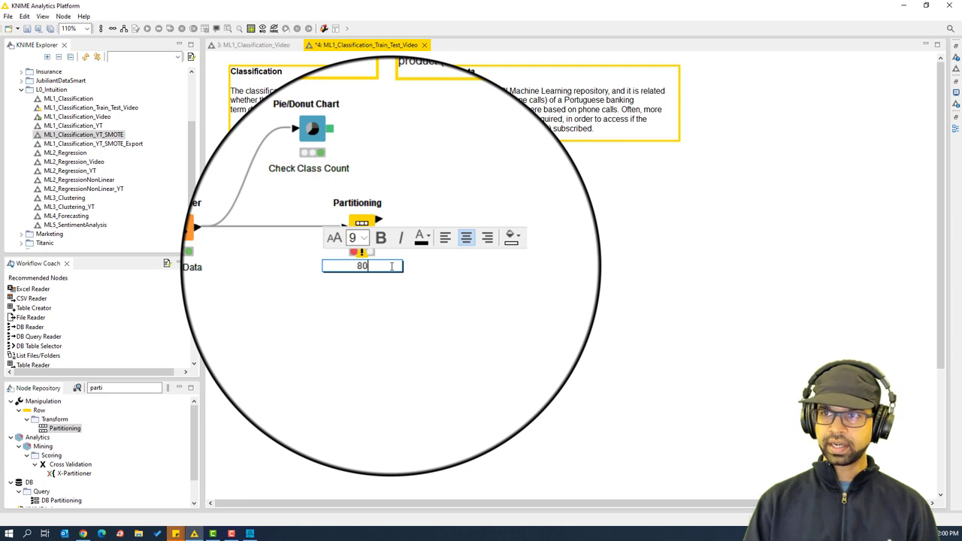
{"action": "type", "text": "/20 Split"}
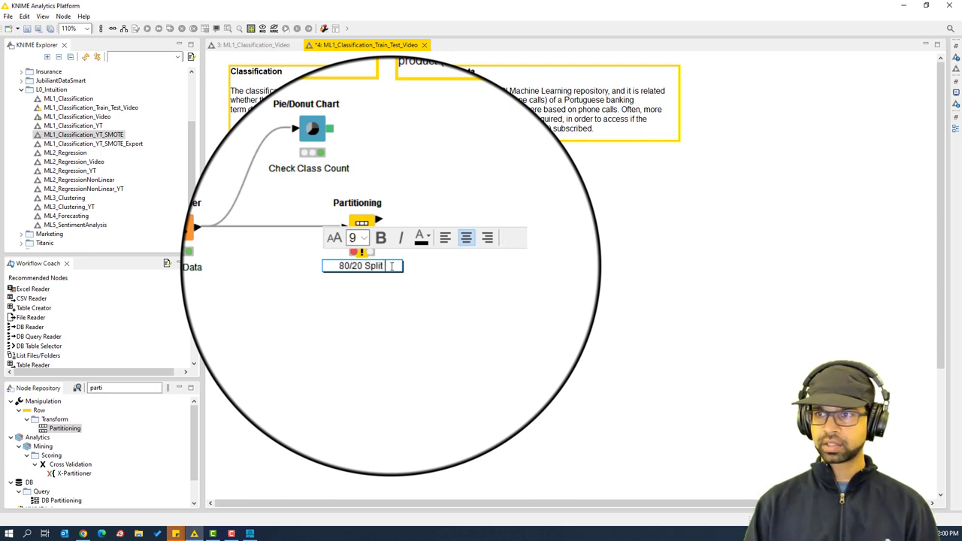
{"action": "key", "text": "BackSpace"}
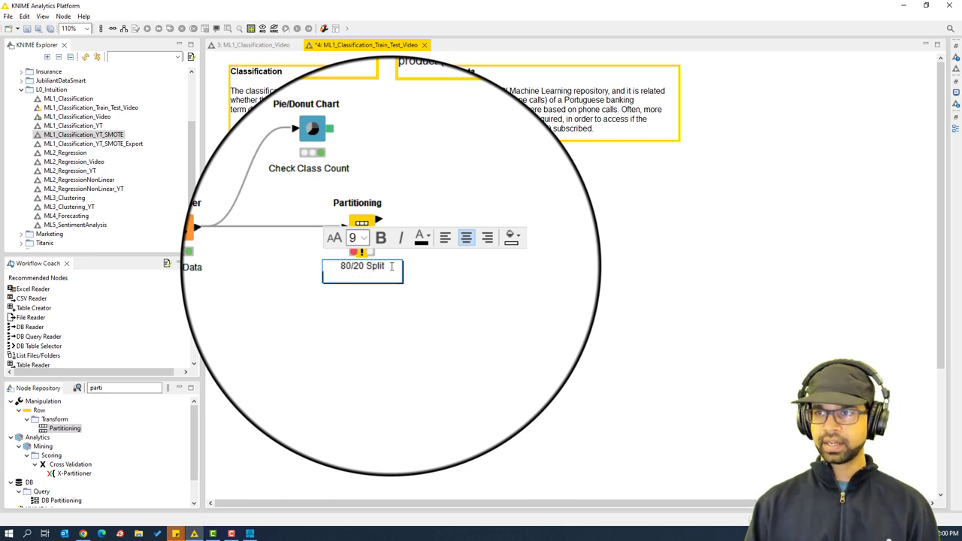
{"action": "left_click", "coordinate": [394, 296]}
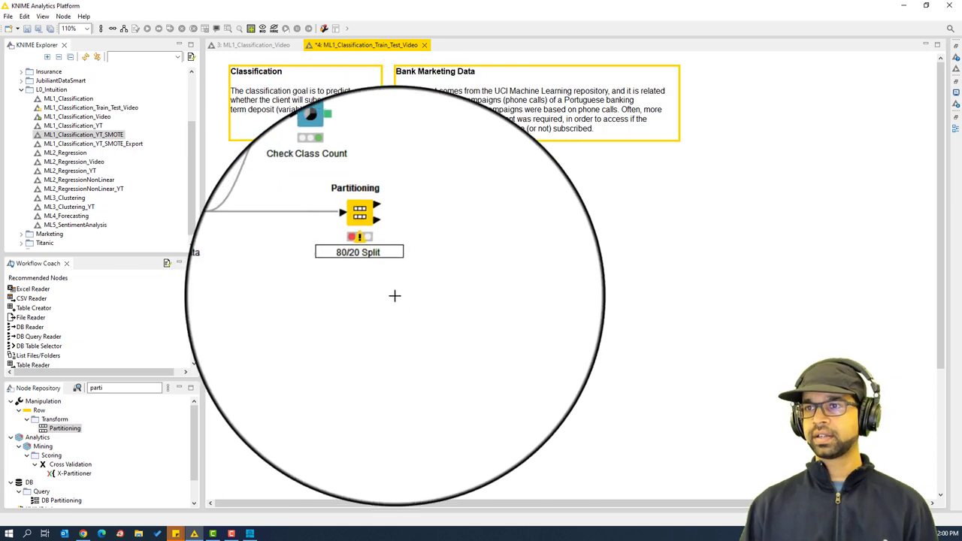
Configure the Partitioning node with a relative first partition of 80% and stratified sampling on subscribe_binary, and execute it.
{"action": "right_click", "coordinate": [383, 248]}
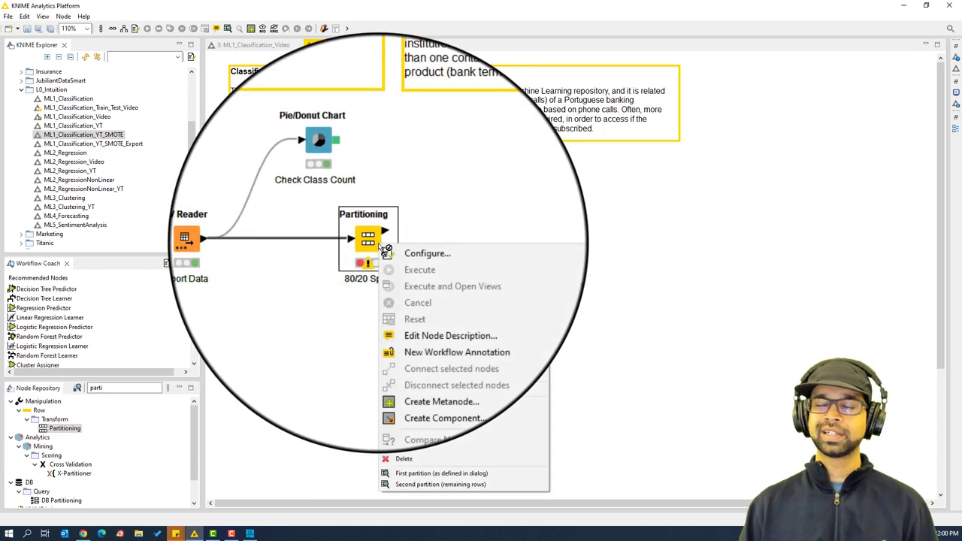
{"action": "left_click", "coordinate": [430, 253]}
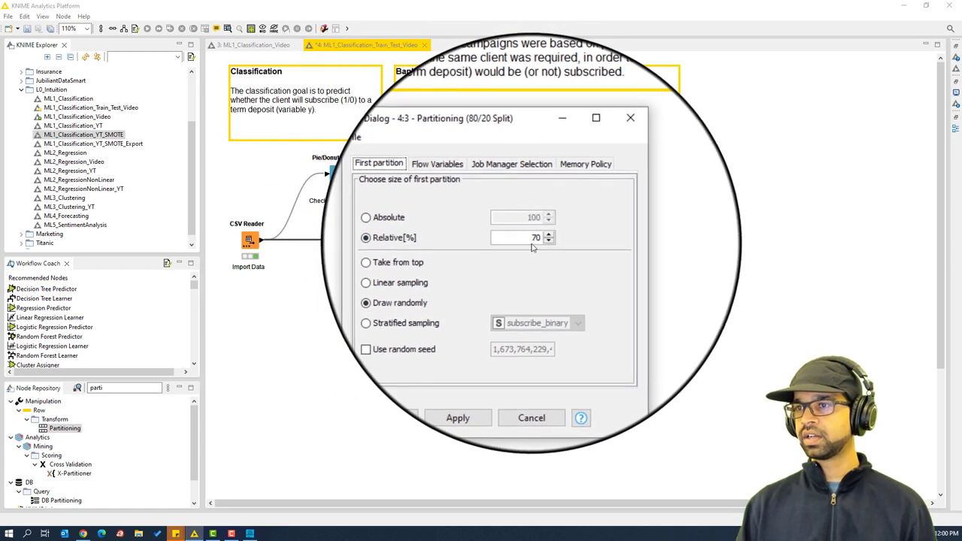
{"action": "double_click", "coordinate": [534, 239]}
{"action": "type", "text": "80"}
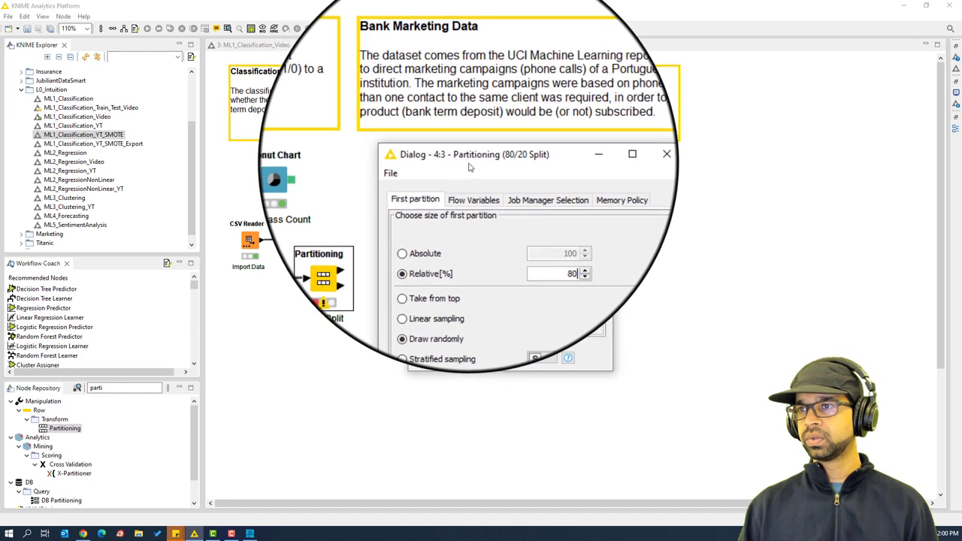
{"action": "left_click", "coordinate": [412, 350]}
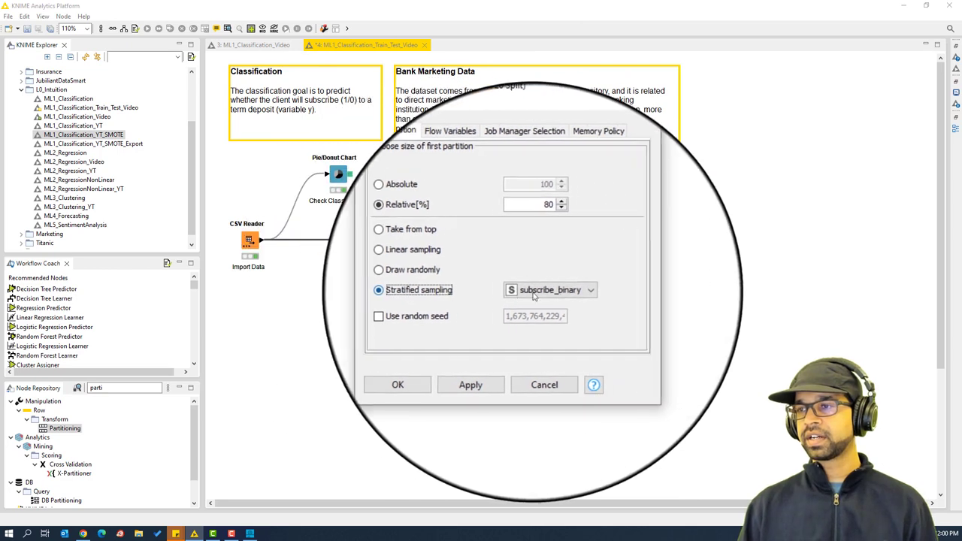
{"action": "left_click", "coordinate": [570, 292]}
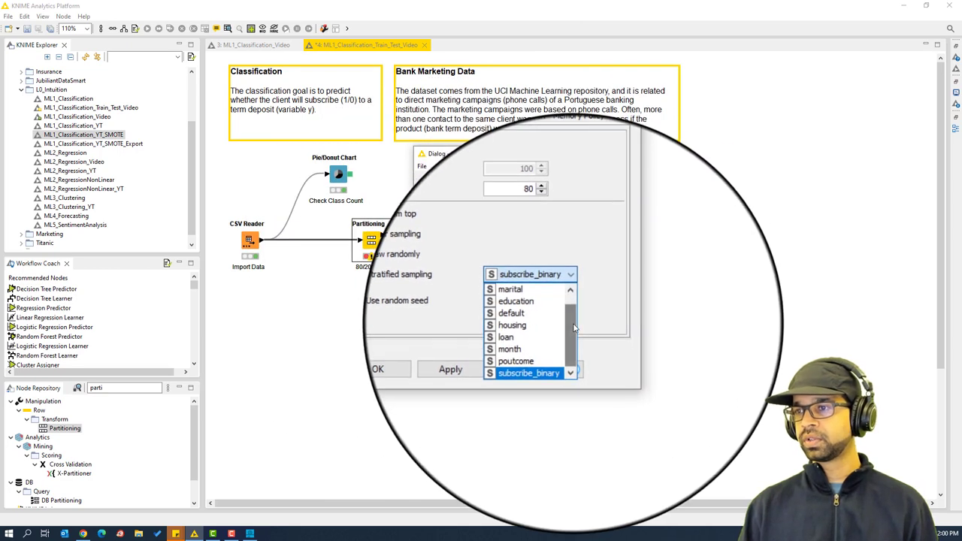
{"action": "scroll", "coordinate": [573, 331], "scroll_direction": "up", "scroll_amount": 1}
{"action": "scroll", "coordinate": [572, 330], "scroll_direction": "down", "scroll_amount": 1}
{"action": "left_click", "coordinate": [518, 359]}
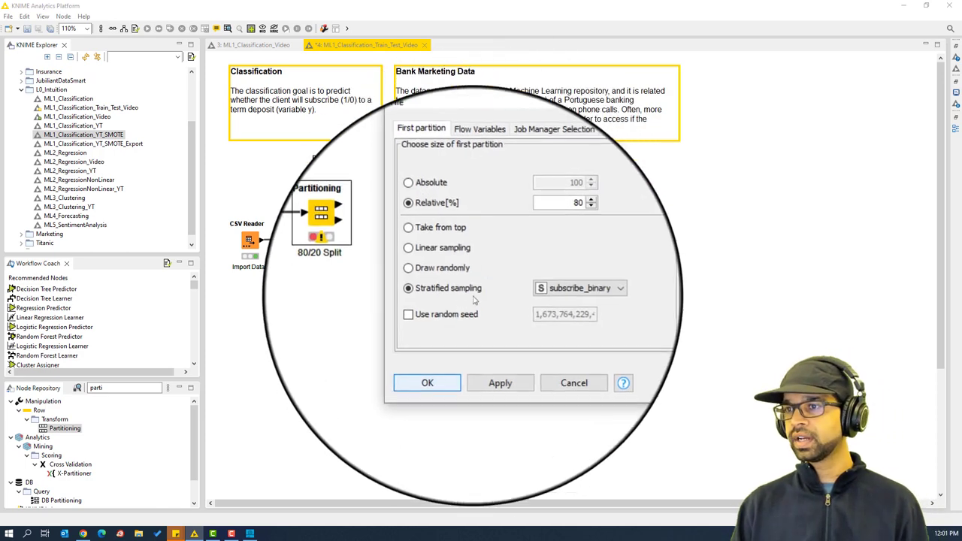
{"action": "left_click", "coordinate": [435, 354]}
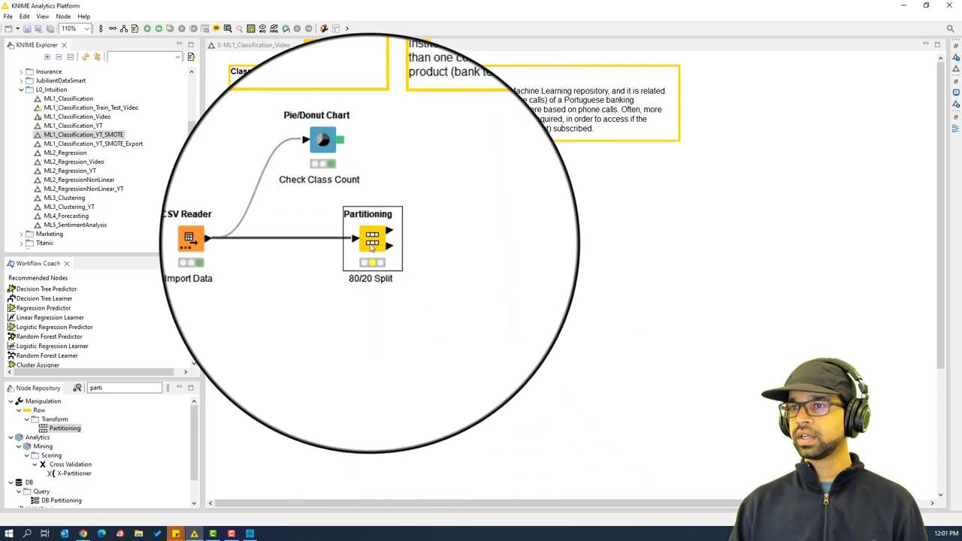
{"action": "right_click", "coordinate": [368, 242]}
{"action": "left_click", "coordinate": [389, 260]}
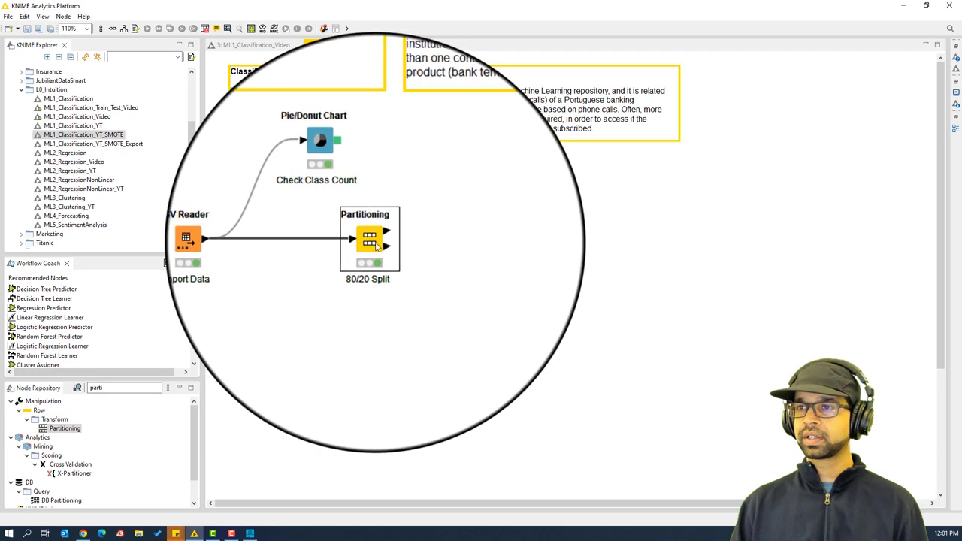
Examine the first and second partition output tables of the Partitioning node.
{"action": "right_click", "coordinate": [380, 254]}
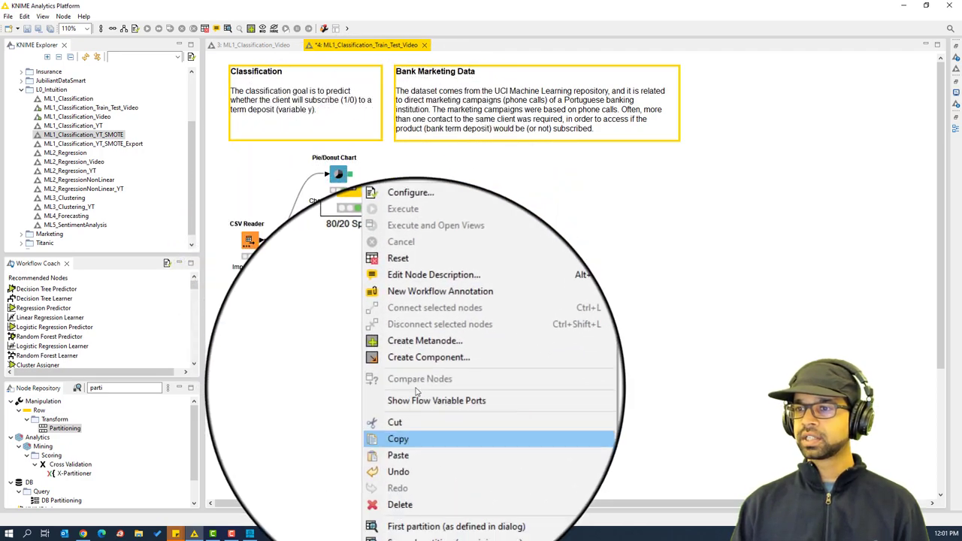
{"action": "left_click", "coordinate": [441, 483]}
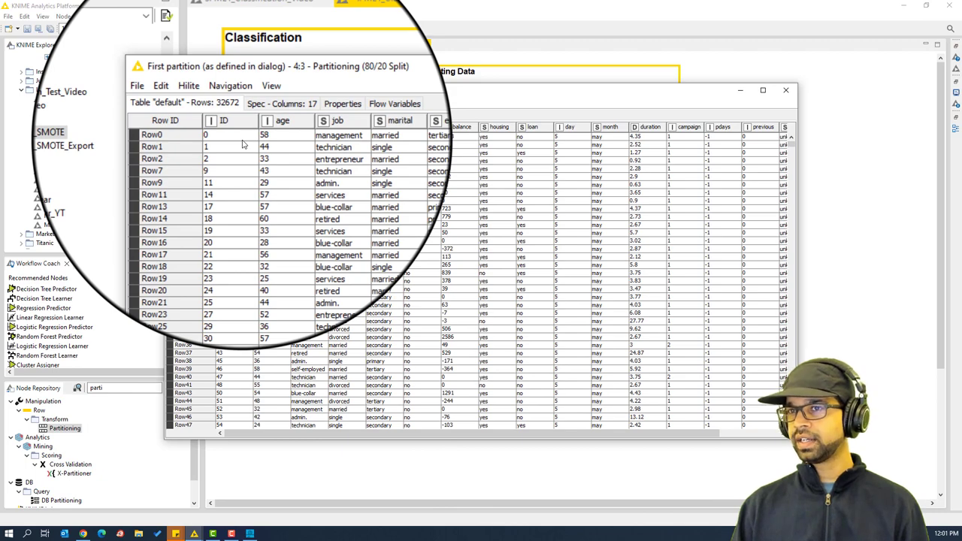
{"action": "left_click", "coordinate": [785, 89]}
{"action": "right_click", "coordinate": [380, 254]}
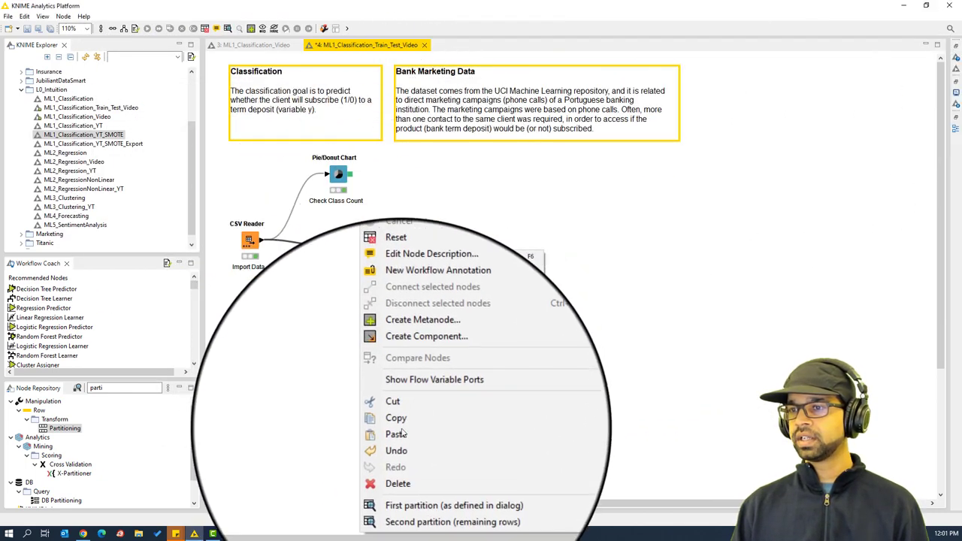
{"action": "left_click", "coordinate": [413, 493]}
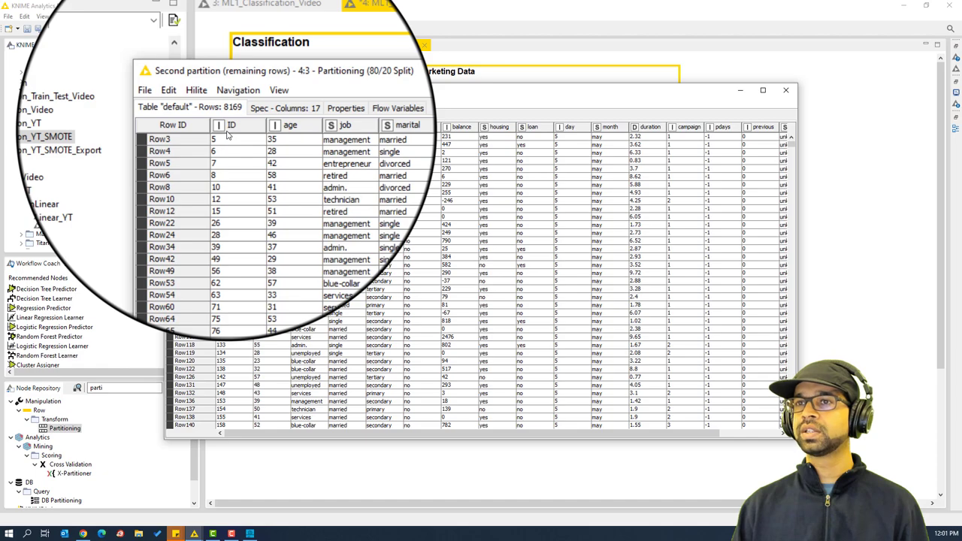
{"action": "left_click", "coordinate": [785, 90]}
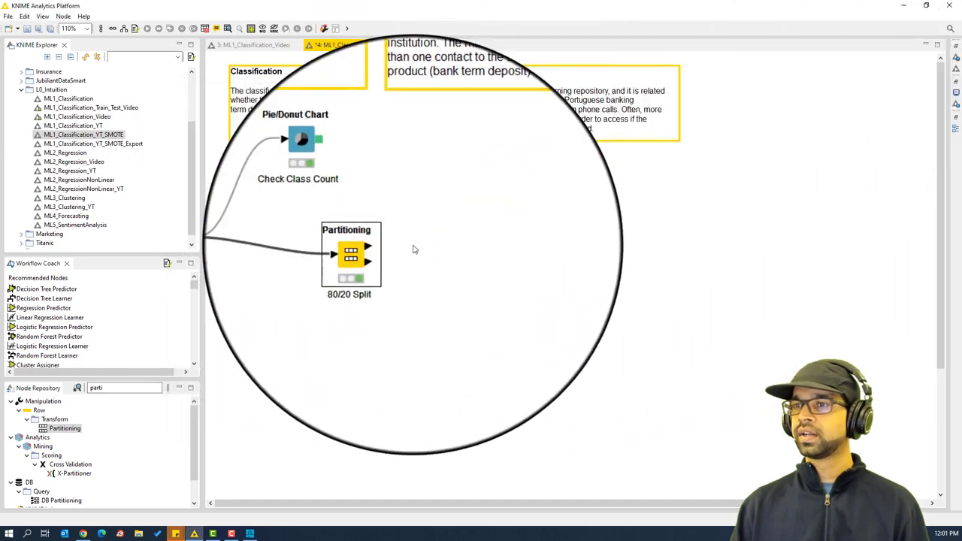
{"action": "right_click", "coordinate": [376, 255]}
{"action": "left_click", "coordinate": [443, 486]}
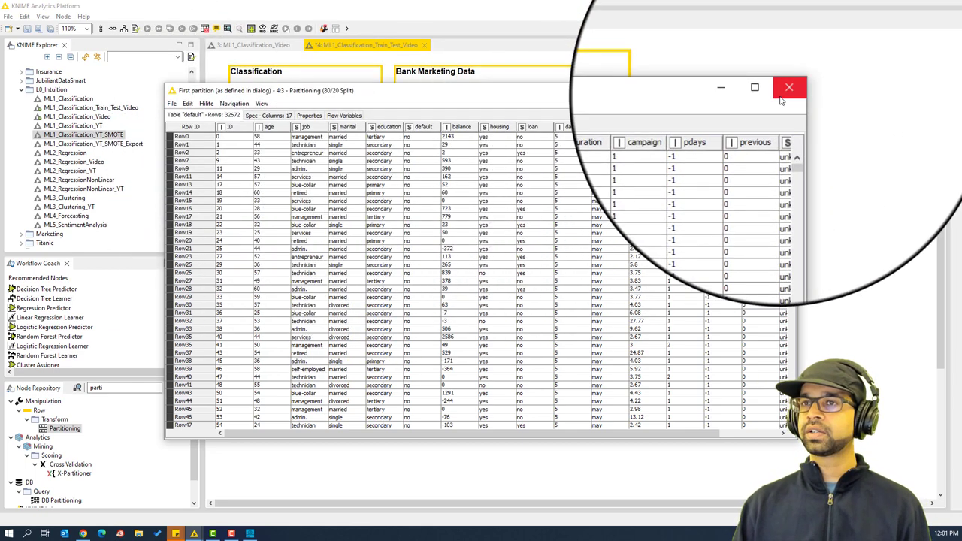
{"action": "left_click", "coordinate": [786, 92]}
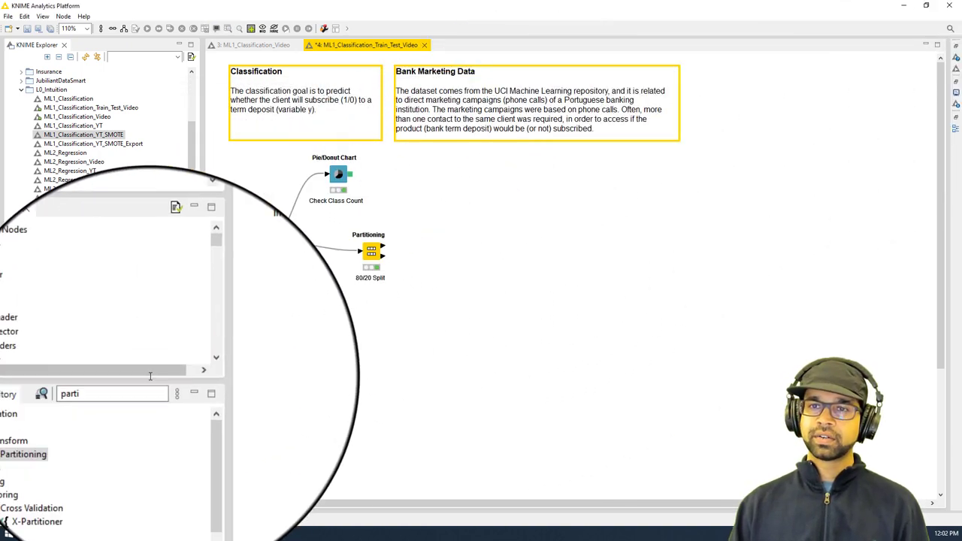
Find the logistic regression nodes and add a Logistic Regression Learner and, below it, a Logistic Regression Predictor beyond the Partitioning node.
{"action": "double_click", "coordinate": [90, 388]}
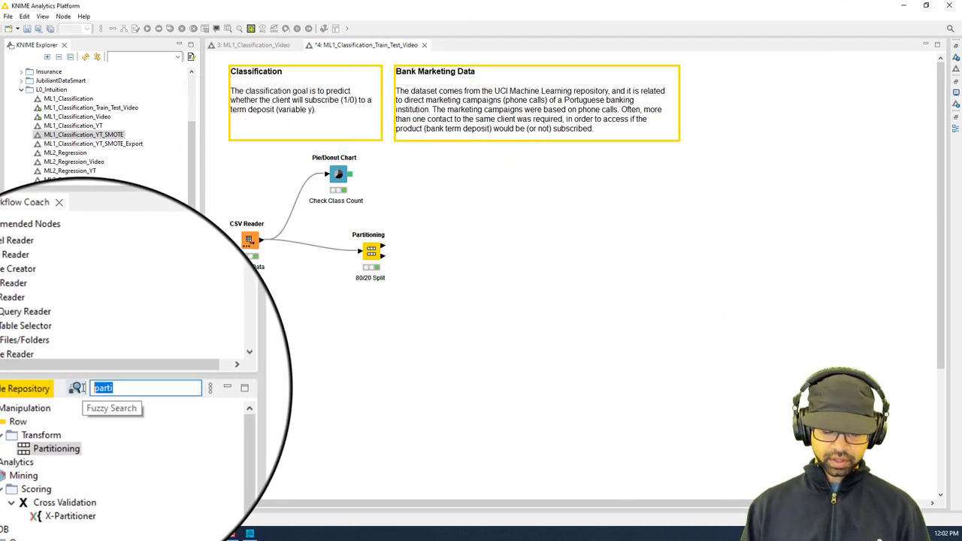
{"action": "type", "text": "logi"}
{"action": "key", "text": "BackSpace"}
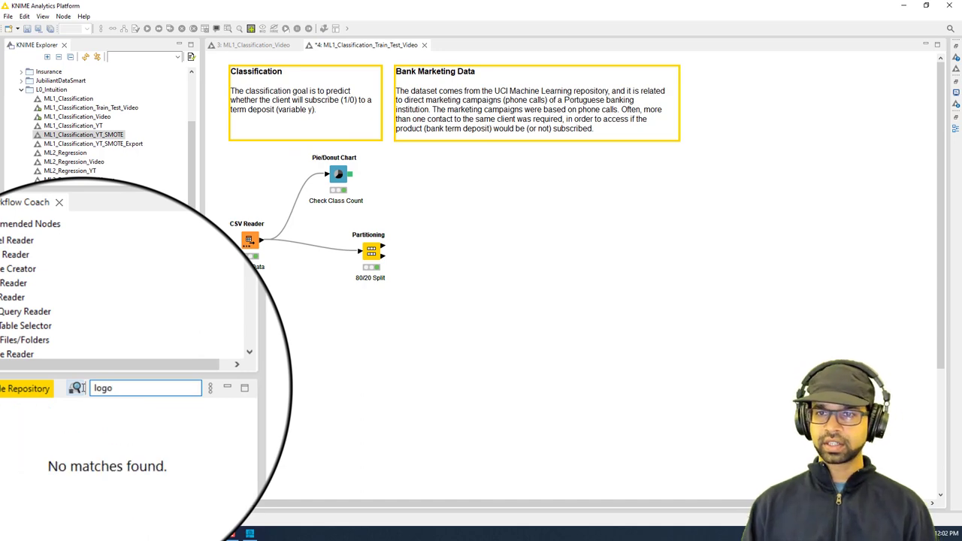
{"action": "left_click_drag", "start_coordinate": [85, 429], "coordinate": [501, 217]}
{"action": "left_click_drag", "start_coordinate": [87, 438], "coordinate": [531, 275]}
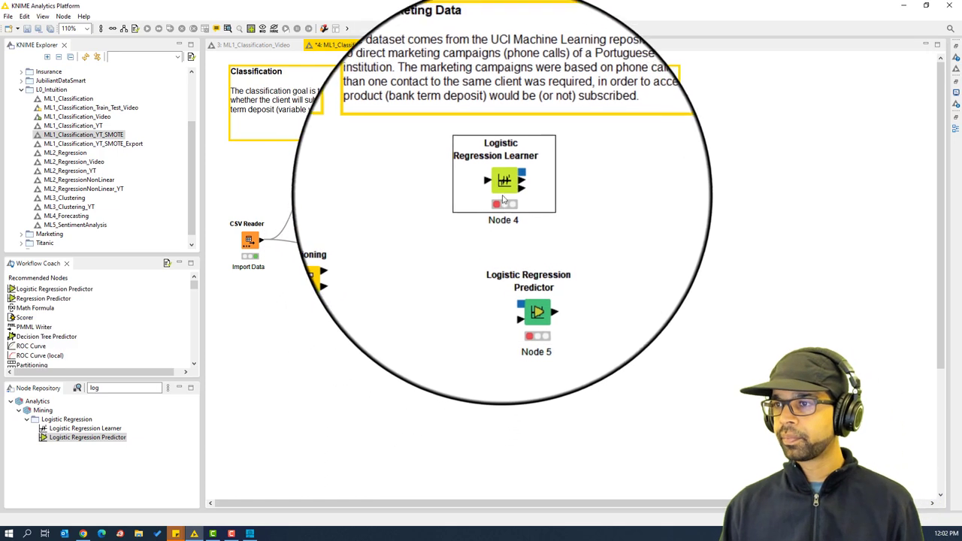
{"action": "left_click", "coordinate": [444, 272]}
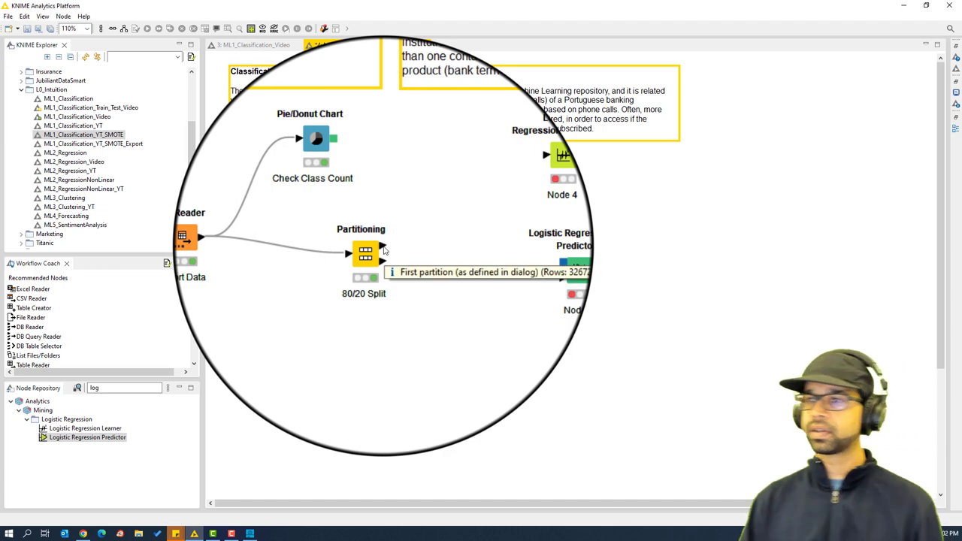
Connect the Partitioning node's first partition output to both the Logistic Regression Learner and the Predictor, placing the Predictor farther along the workflow.
{"action": "left_click_drag", "start_coordinate": [384, 251], "coordinate": [488, 187]}
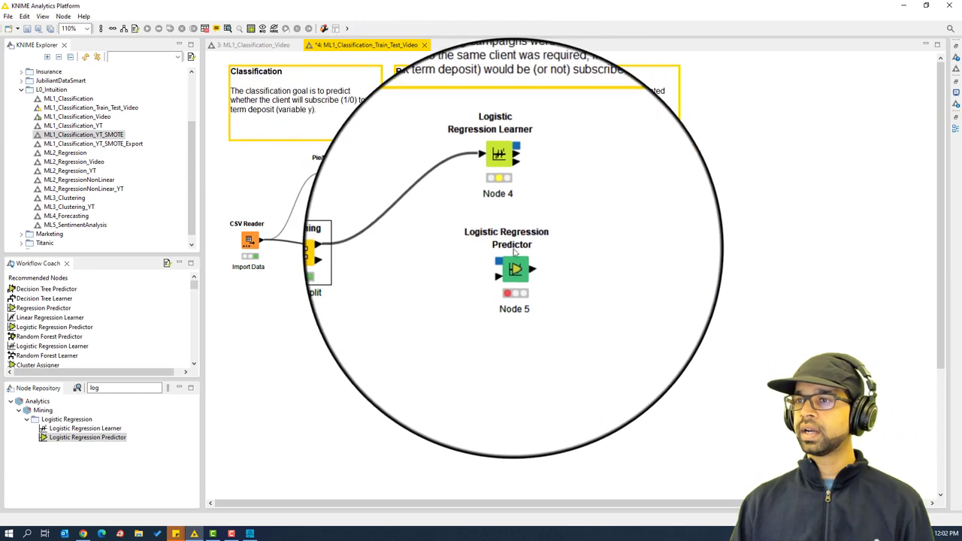
{"action": "left_click_drag", "start_coordinate": [517, 270], "coordinate": [601, 259]}
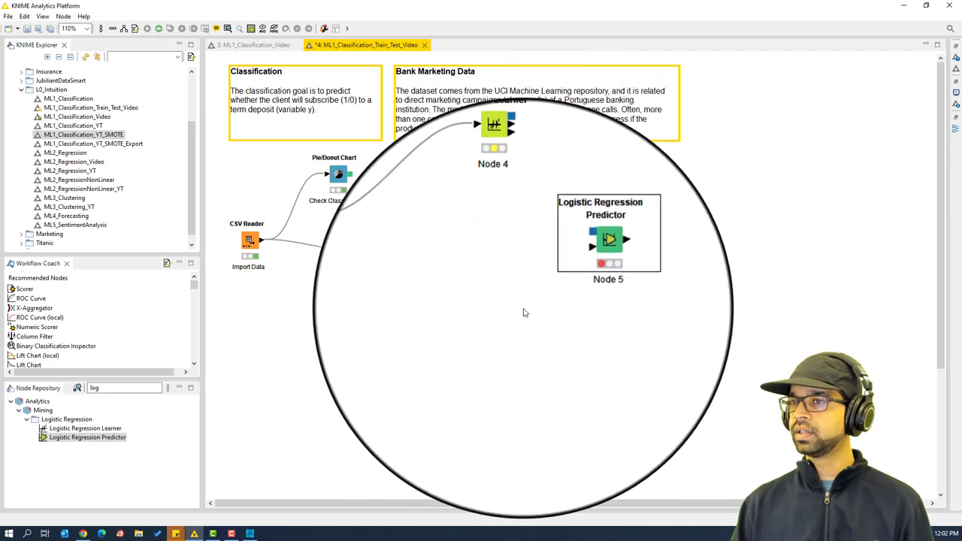
{"action": "left_click_drag", "start_coordinate": [383, 256], "coordinate": [568, 267]}
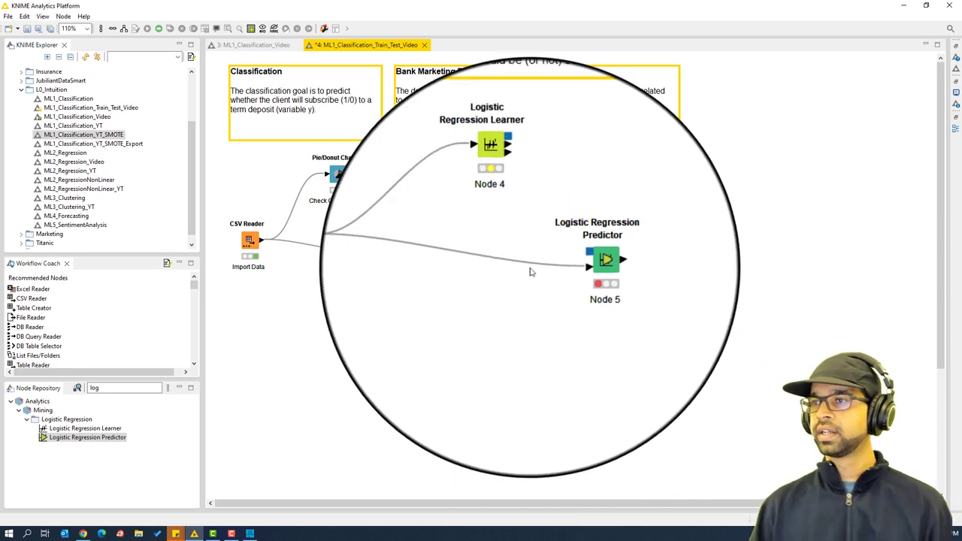
Label the Logistic Regression Learner node "Build Model on the 80% Train Data".
{"action": "double_click", "coordinate": [502, 211]}
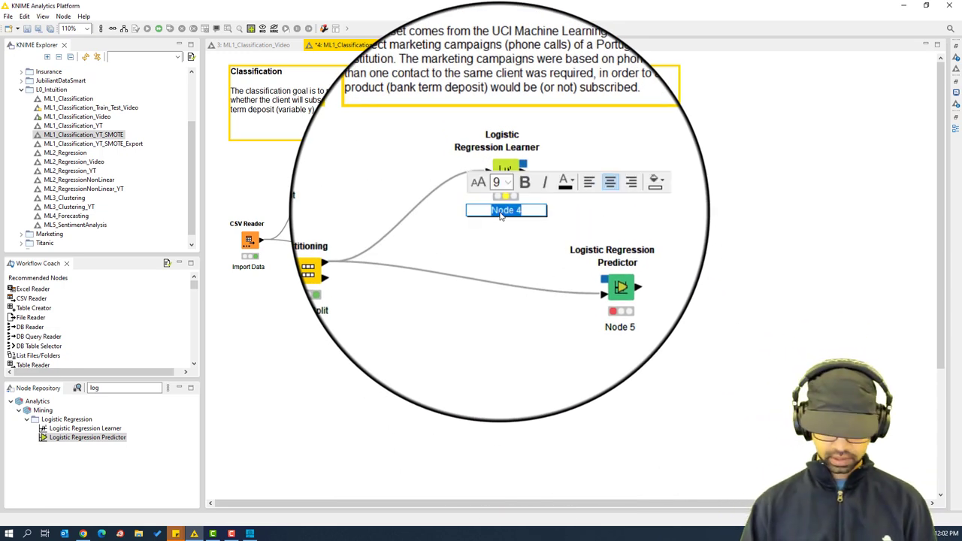
{"action": "type", "text": "Build Mod"}
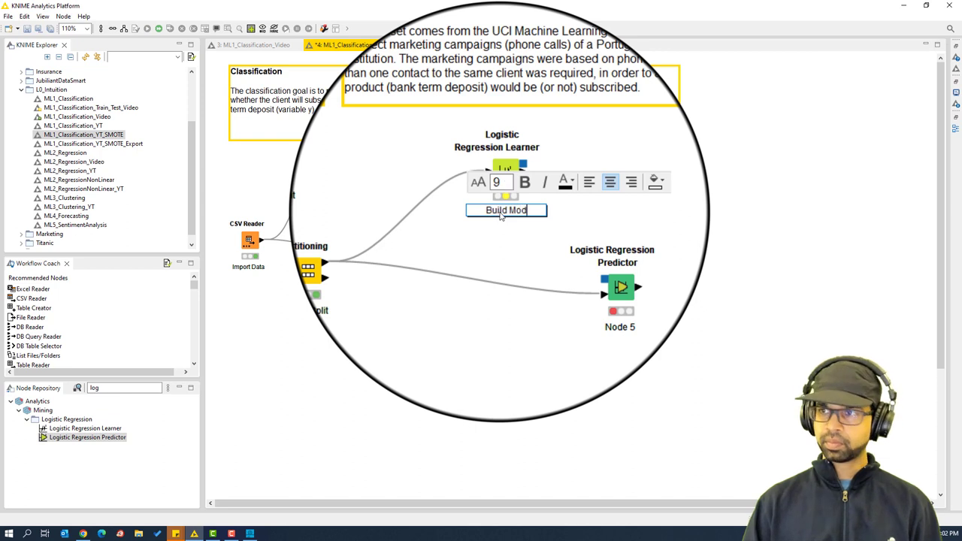
{"action": "type", "text": "el on the \"0"}
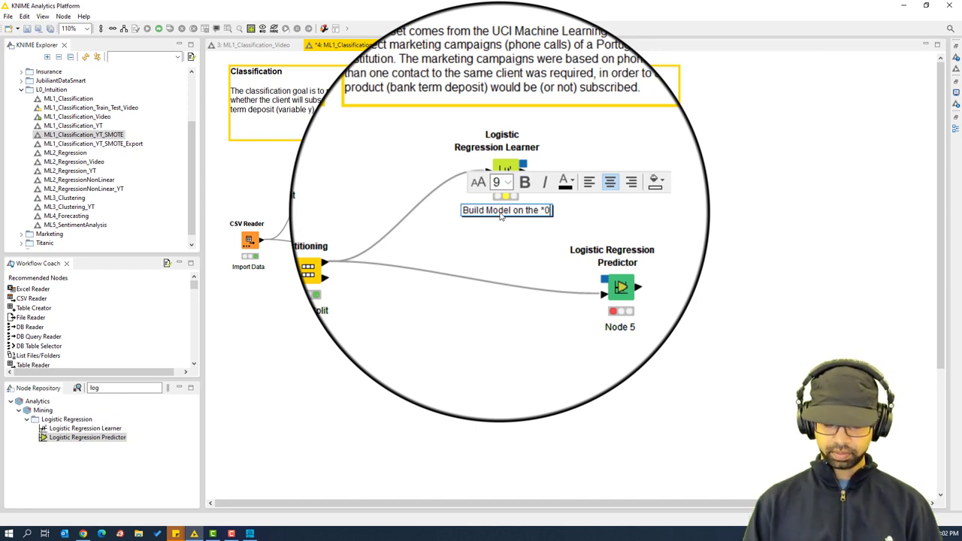
{"action": "key", "text": "BackSpace"}
{"action": "type", "text": "80% "}
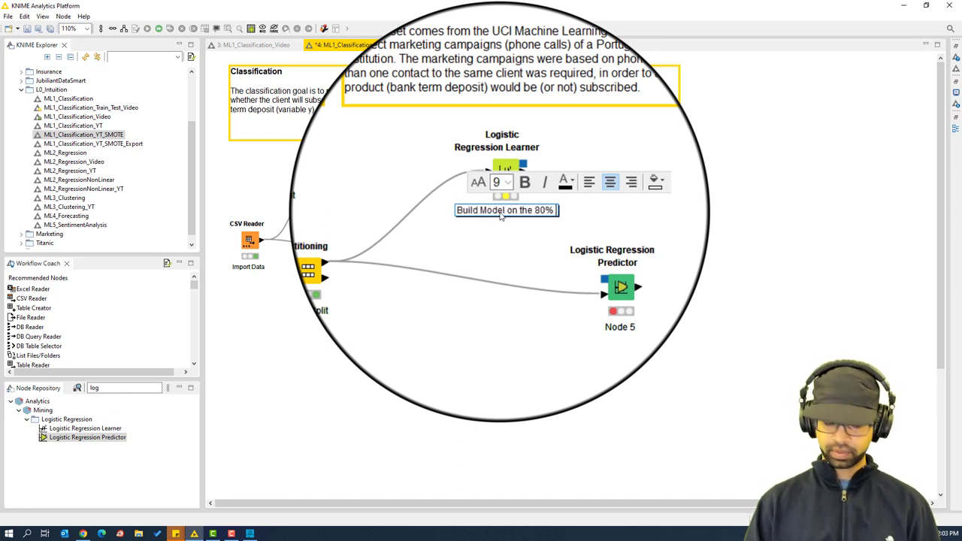
{"action": "type", "text": "Train Data"}
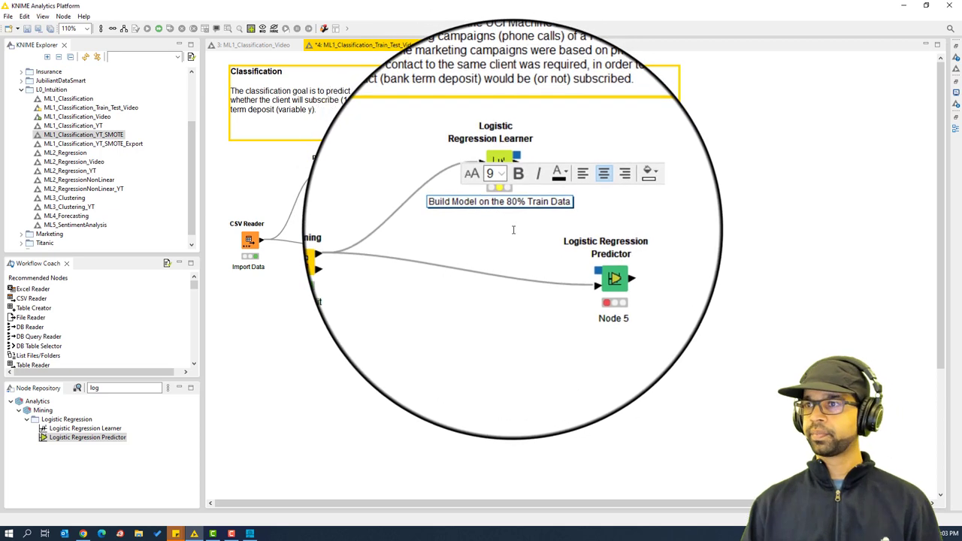
Label the Logistic Regression Predictor node "Predict on 80% Data".
{"action": "double_click", "coordinate": [587, 291]}
{"action": "type", "text": "Predic"}
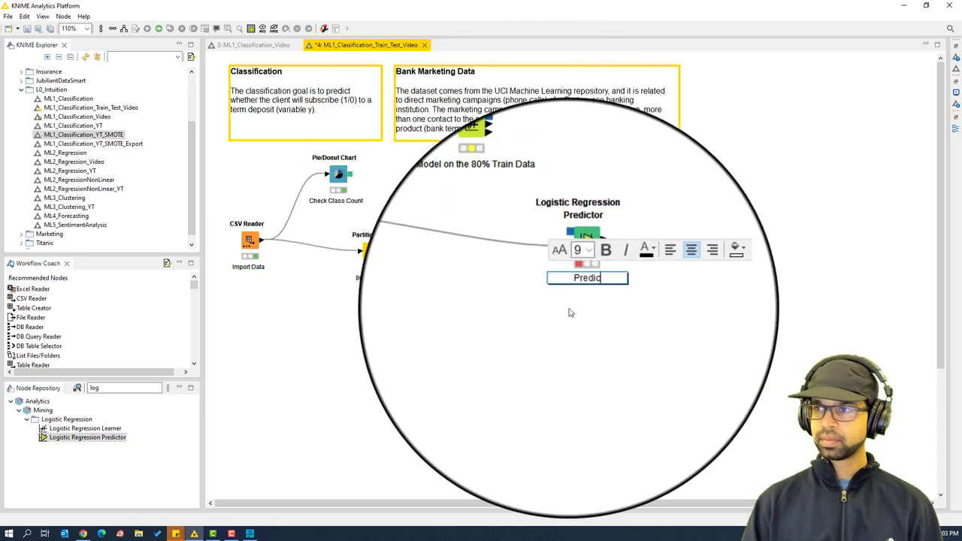
{"action": "type", "text": "t on "}
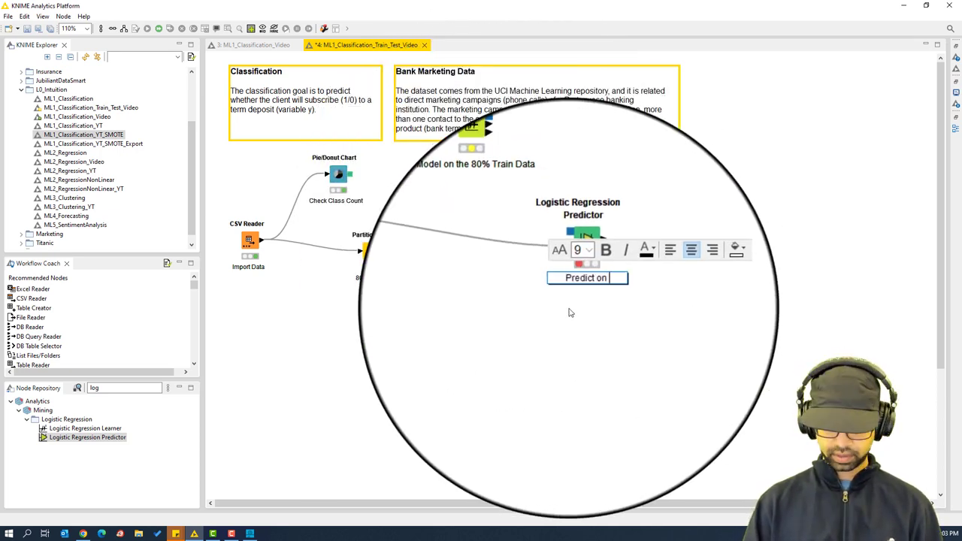
{"action": "type", "text": "80% Data"}
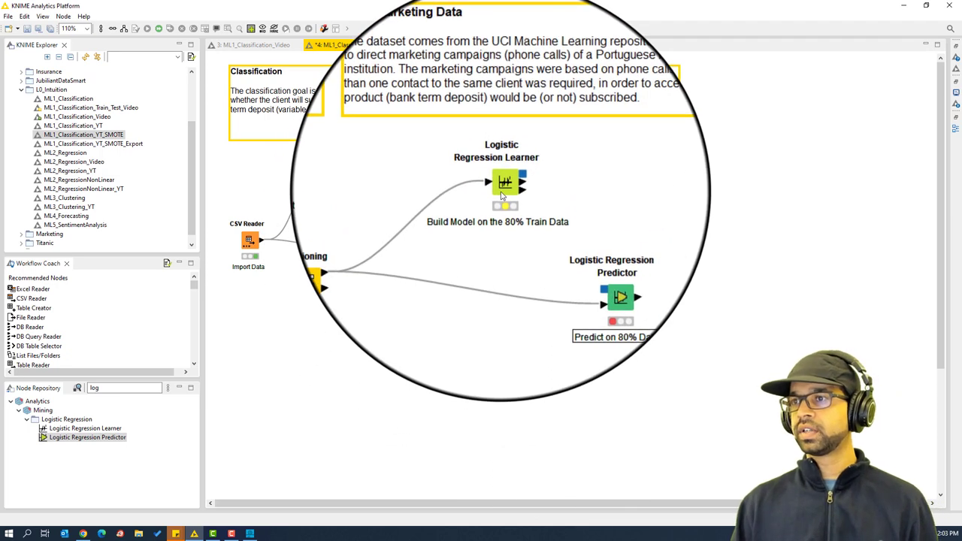
Exclude the ID column from the Logistic Regression Learner's features and execute the node.
{"action": "left_click", "coordinate": [505, 188]}
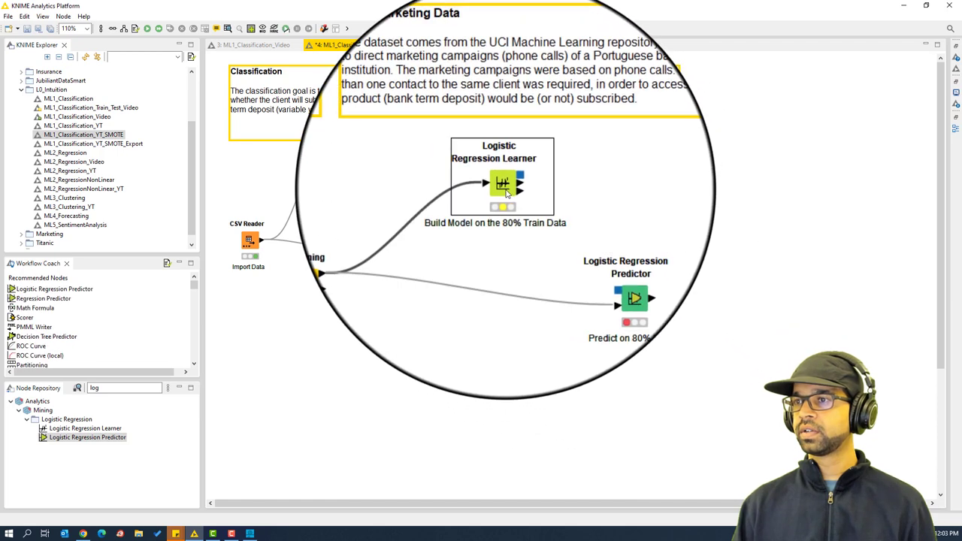
{"action": "right_click", "coordinate": [507, 193]}
{"action": "left_click", "coordinate": [526, 194]}
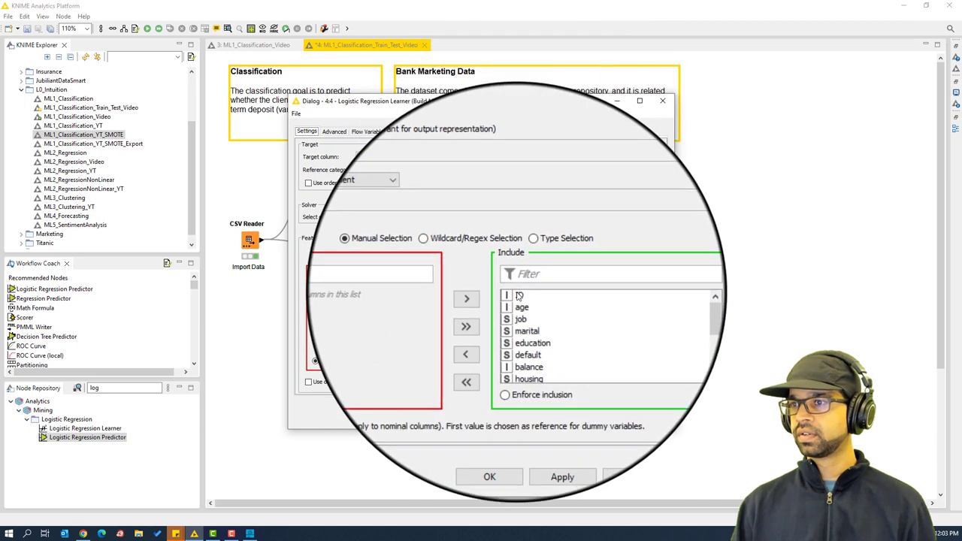
{"action": "left_click", "coordinate": [530, 283]}
{"action": "left_click", "coordinate": [479, 342]}
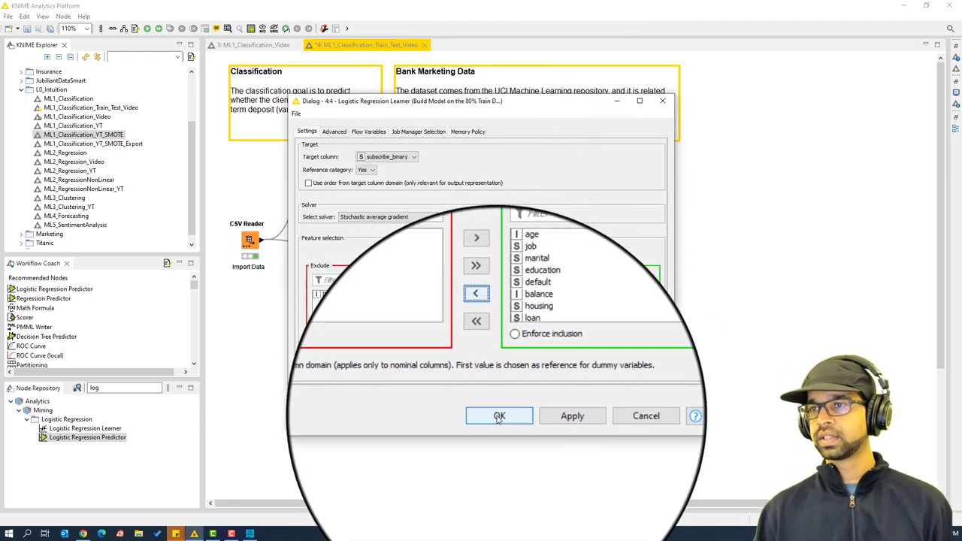
{"action": "left_click", "coordinate": [504, 422]}
{"action": "right_click", "coordinate": [507, 178]}
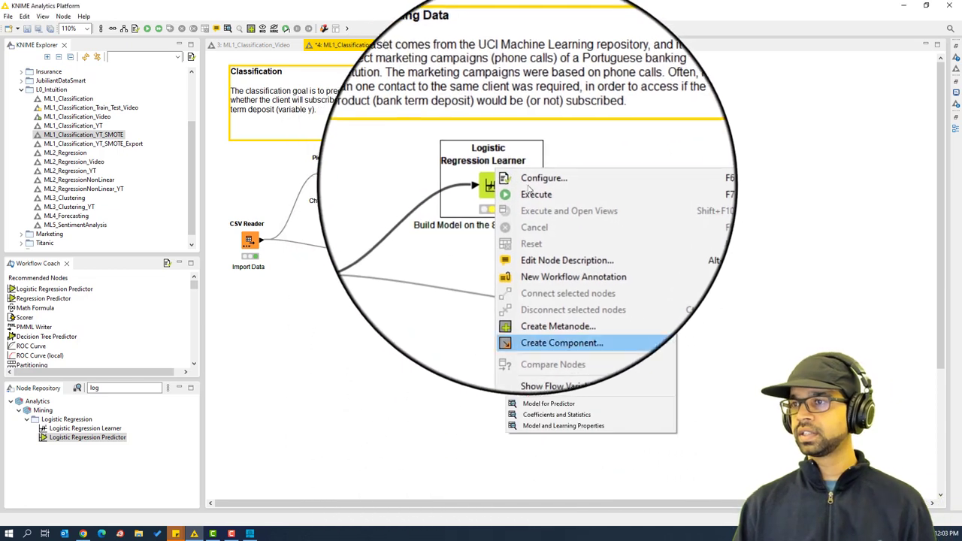
{"action": "left_click", "coordinate": [546, 200]}
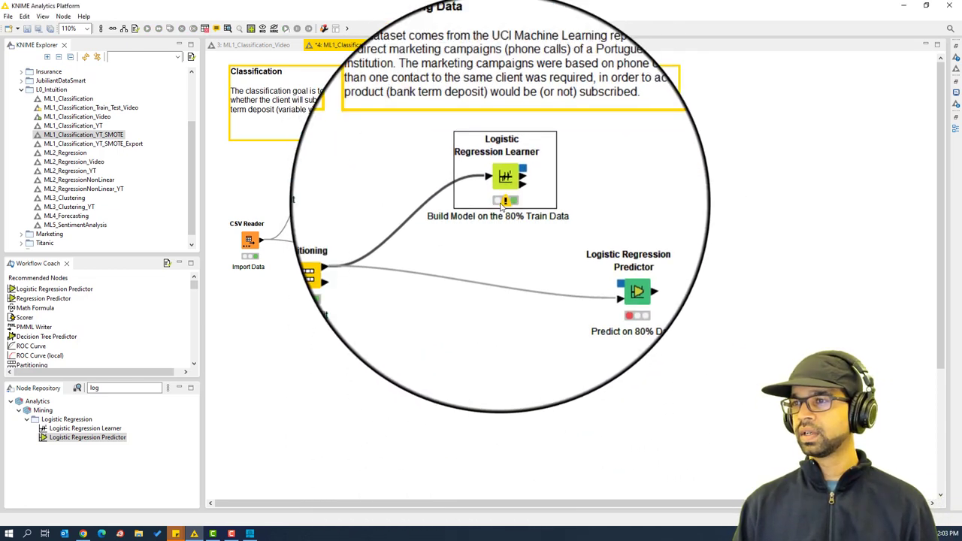
Set the Logistic Regression Learner's maximal number of epochs to 1000 and execute the node.
{"action": "mouse_move", "coordinate": [502, 204]}
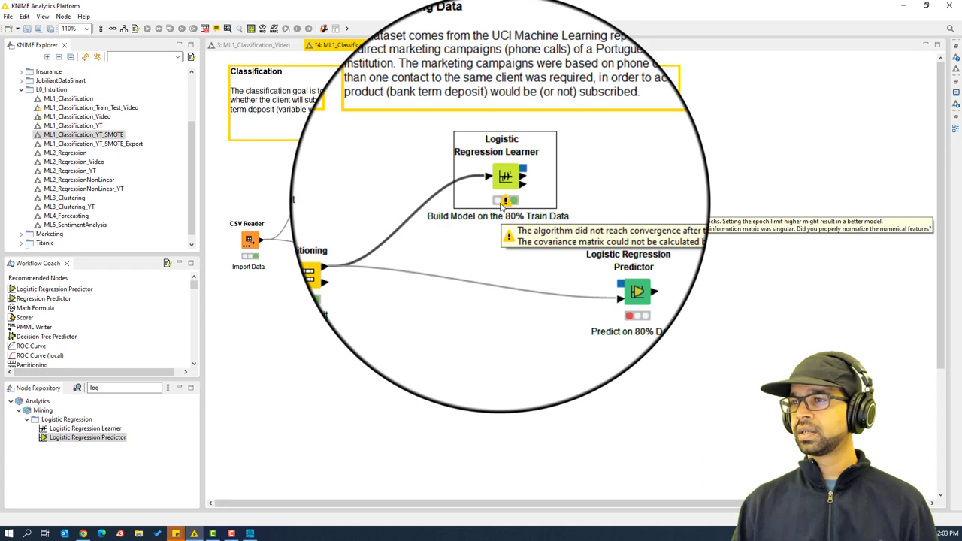
{"action": "right_click", "coordinate": [502, 187]}
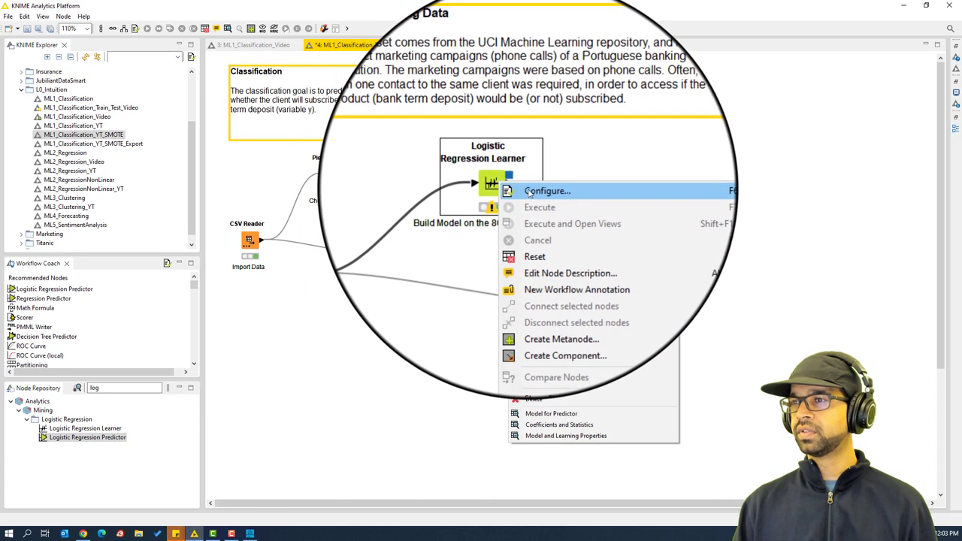
{"action": "left_click", "coordinate": [535, 191]}
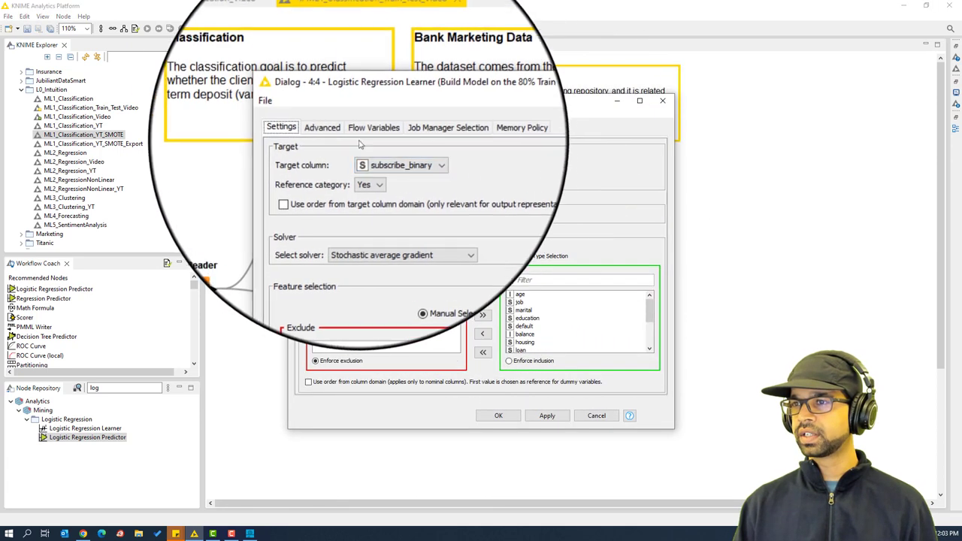
{"action": "left_click", "coordinate": [334, 133]}
{"action": "double_click", "coordinate": [539, 203]}
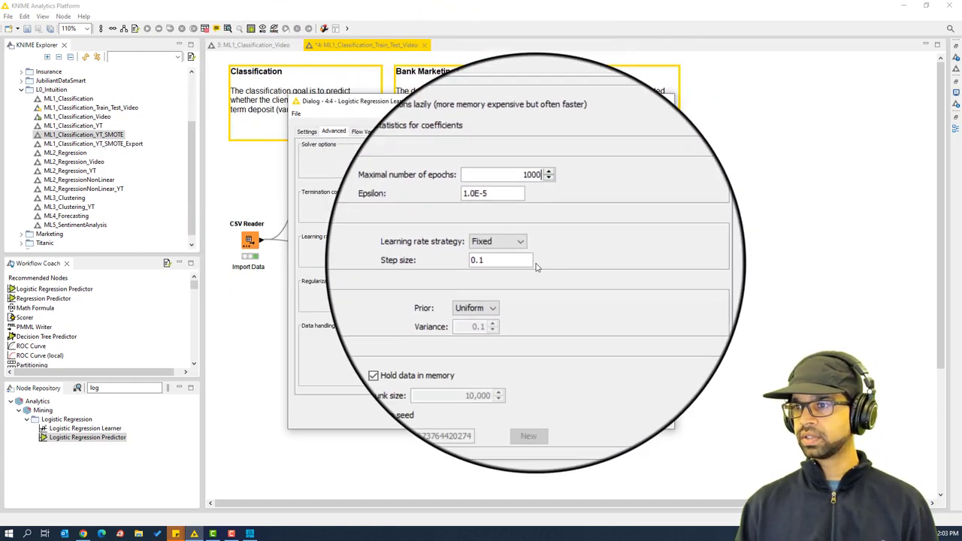
{"action": "key", "text": "Return"}
{"action": "key", "text": "Return"}
{"action": "right_click", "coordinate": [502, 187]}
{"action": "left_click", "coordinate": [539, 211]}
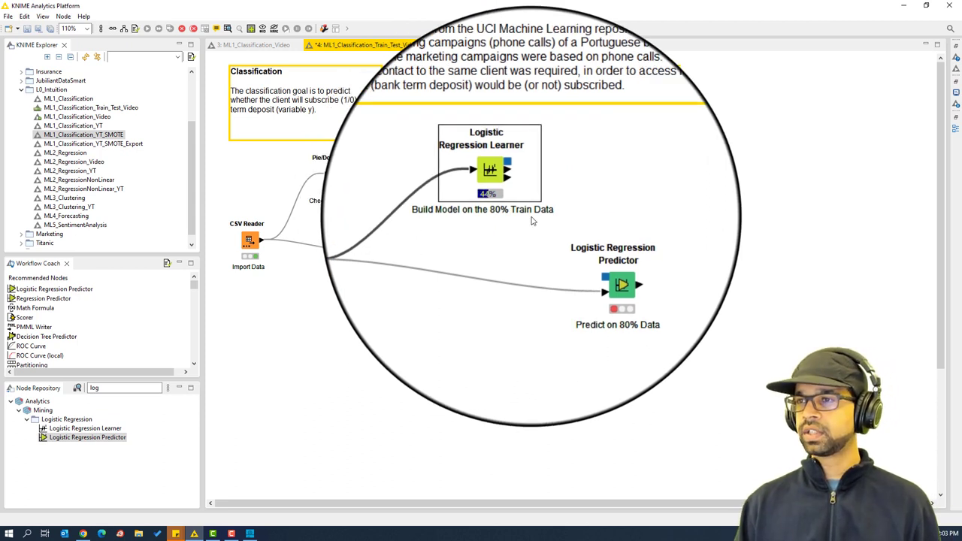
{"action": "mouse_move", "coordinate": [531, 220]}
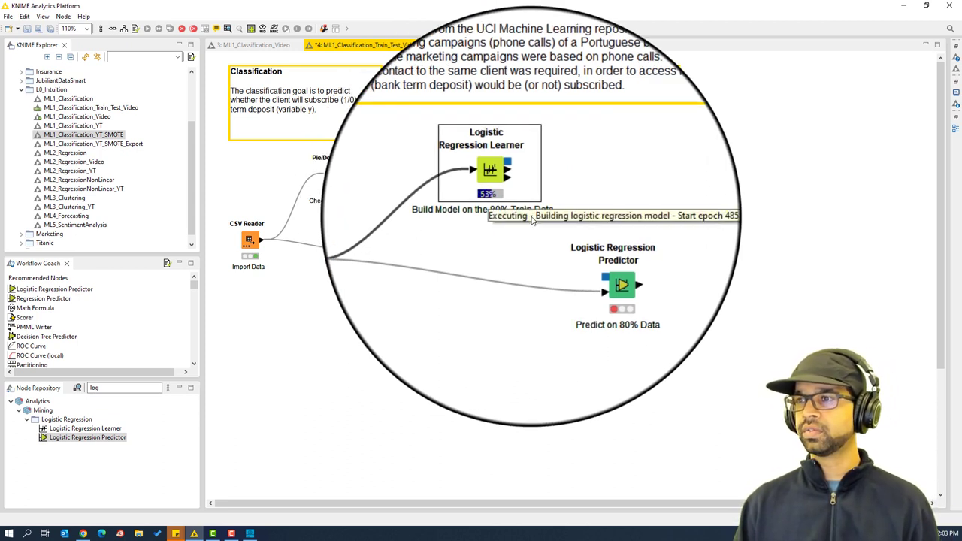
Set the Logistic Regression Learner's maximal number of epochs to 5000 and execute the node again.
{"action": "right_click", "coordinate": [508, 201]}
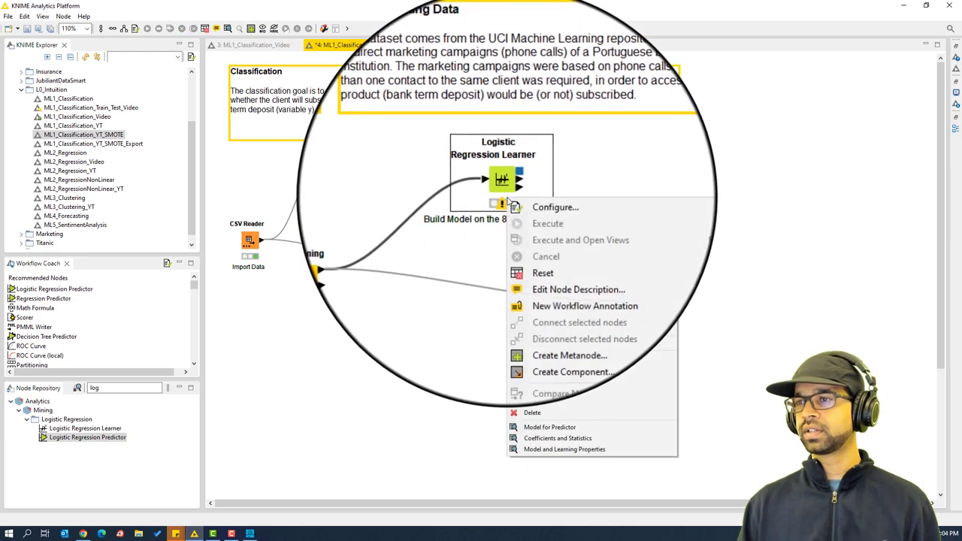
{"action": "left_click", "coordinate": [530, 207]}
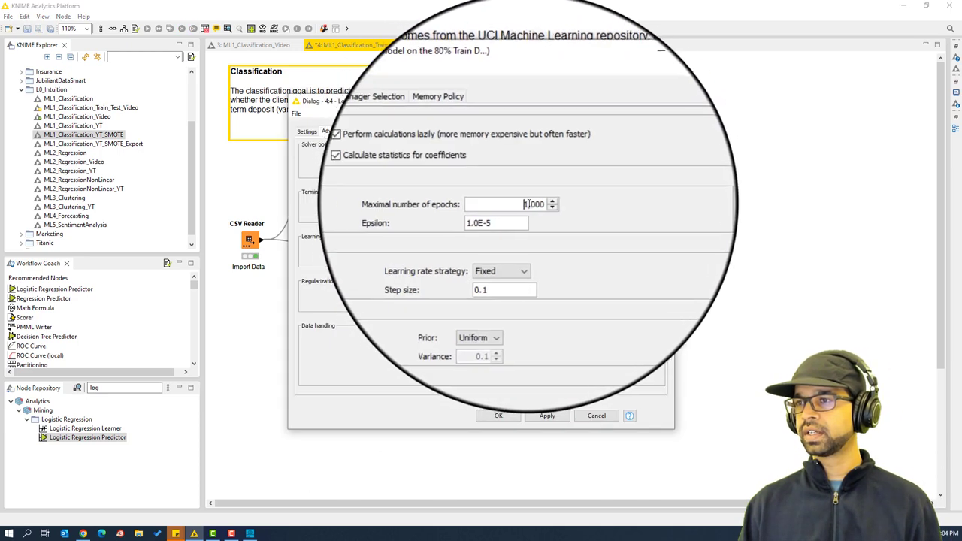
{"action": "left_click_drag", "start_coordinate": [526, 204], "coordinate": [546, 207]}
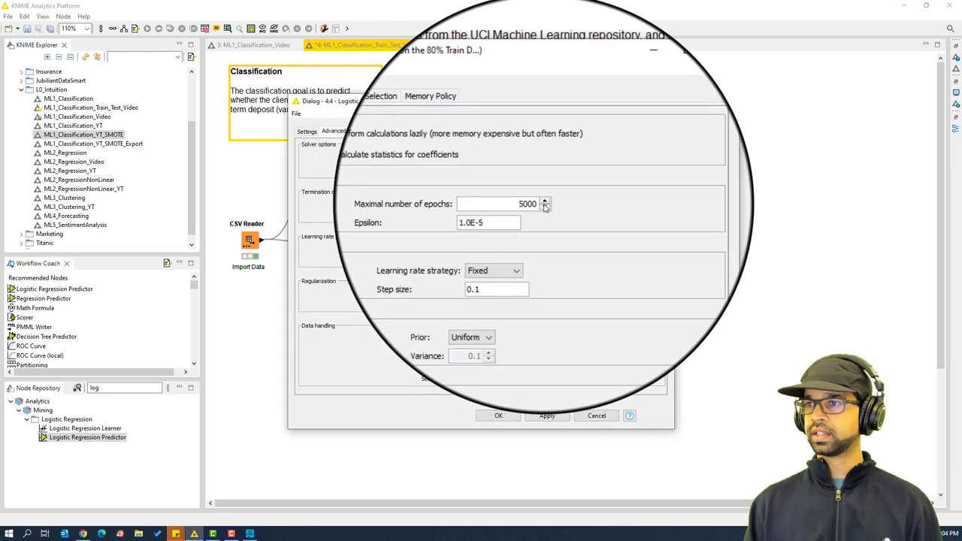
{"action": "left_click", "coordinate": [499, 416]}
{"action": "right_click", "coordinate": [508, 202]}
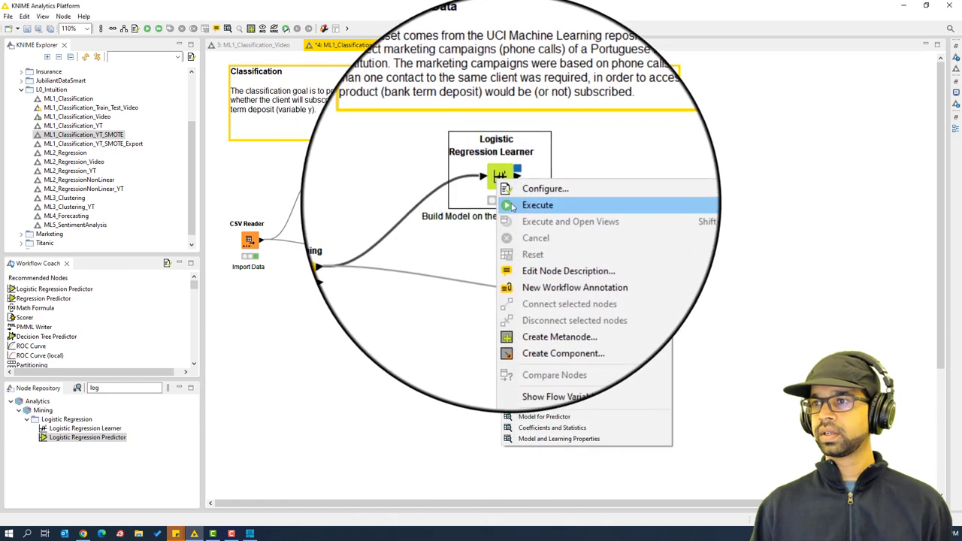
{"action": "left_click", "coordinate": [511, 206]}
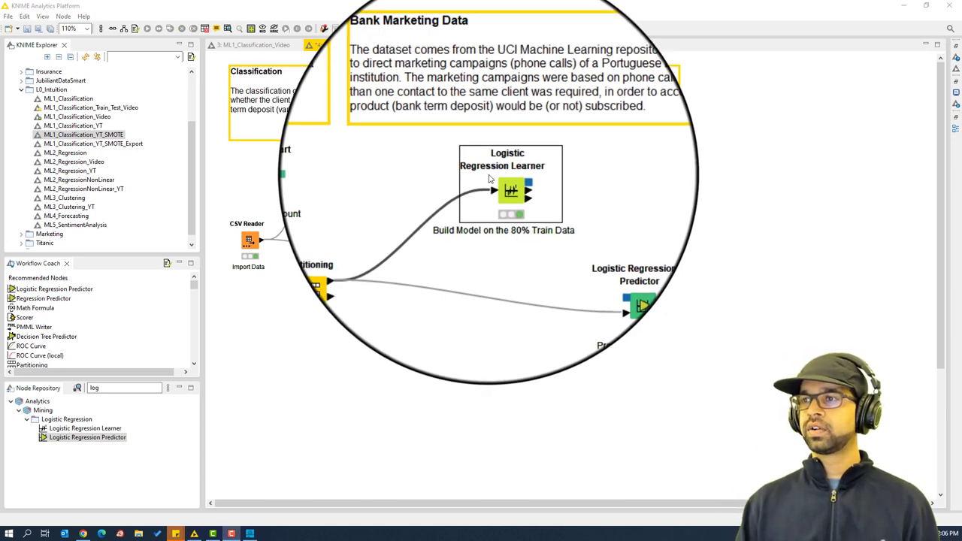
Connect the Logistic Regression Learner's model output to the Predictor's model input and execute the Predictor.
{"action": "left_click_drag", "start_coordinate": [529, 182], "coordinate": [607, 263]}
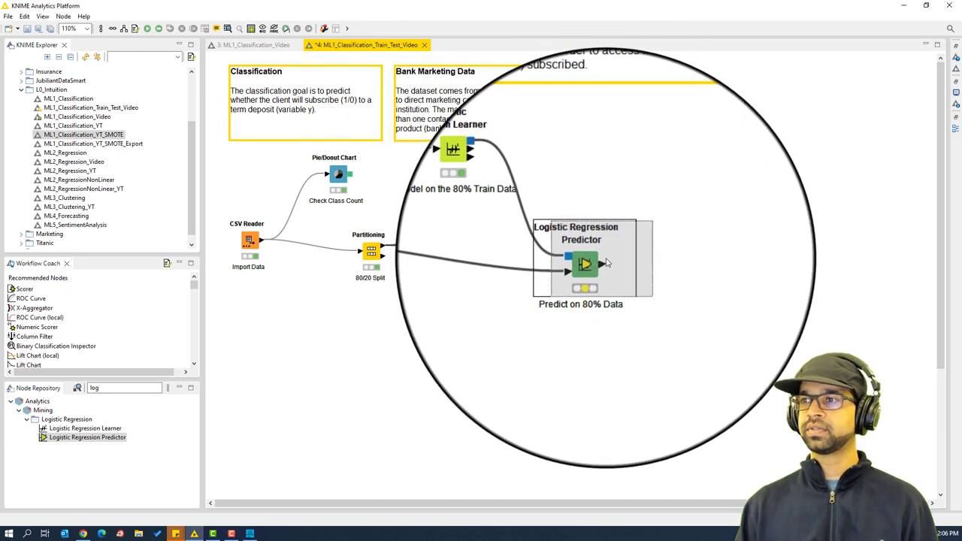
{"action": "left_click", "coordinate": [545, 303]}
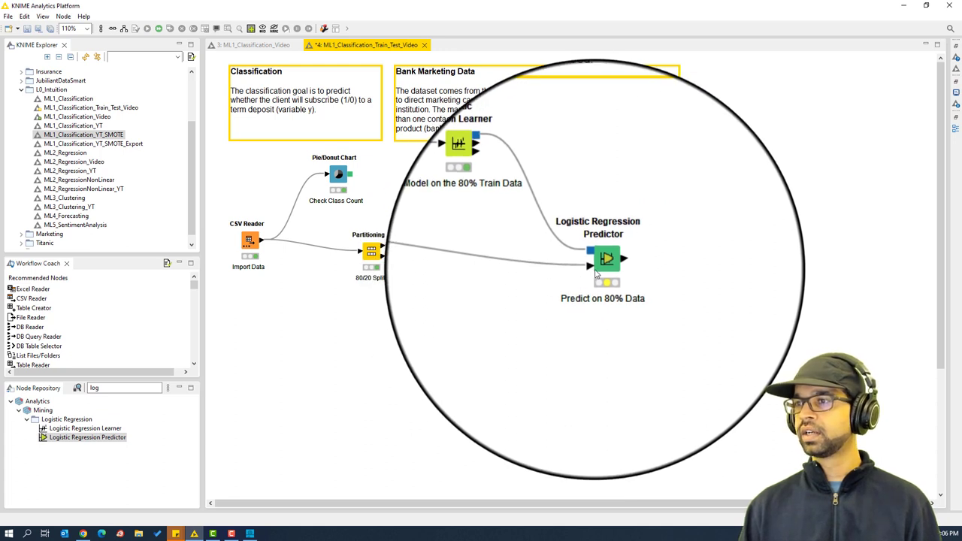
{"action": "right_click", "coordinate": [603, 270]}
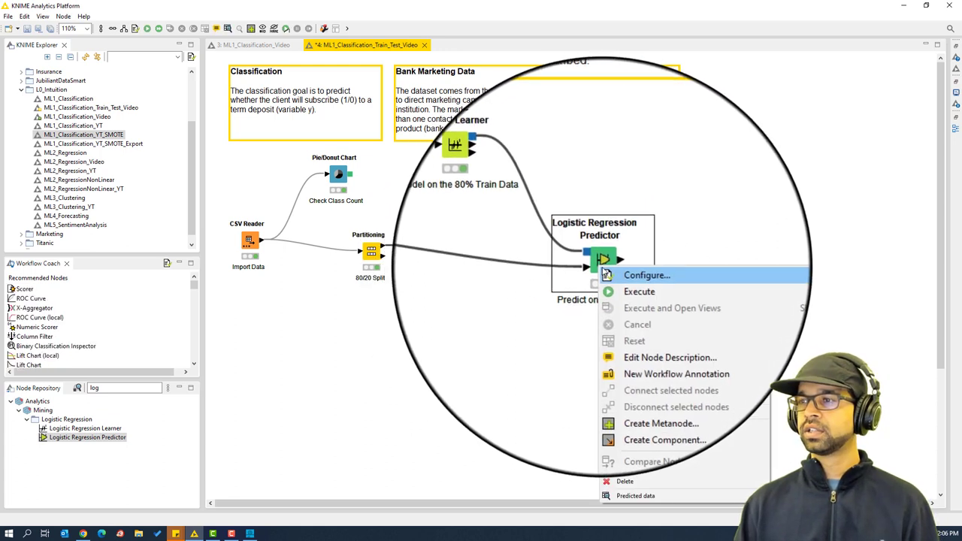
{"action": "left_click", "coordinate": [635, 291]}
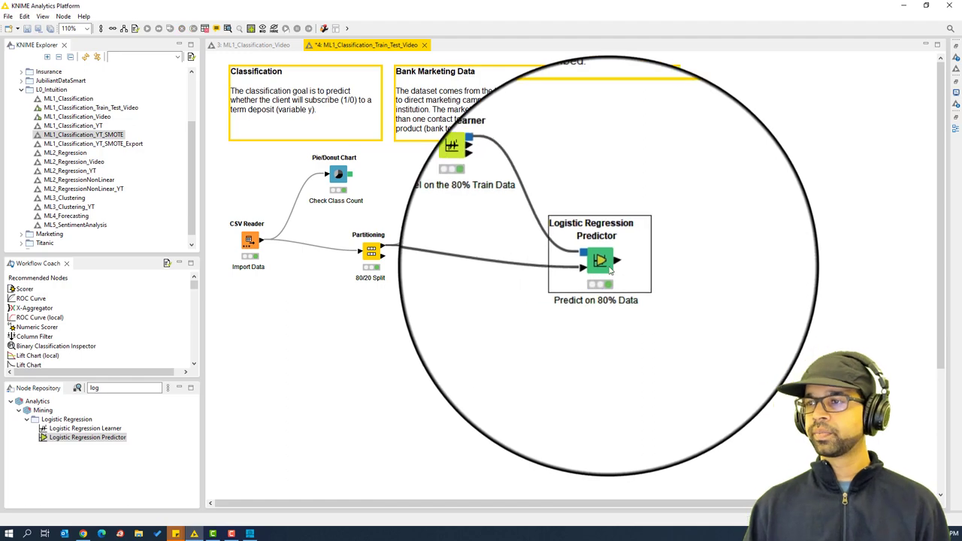
Examine the Logistic Regression Predictor's predicted data table, widening it to compare the actual and prediction columns, and close it.
{"action": "right_click", "coordinate": [609, 270]}
{"action": "left_click", "coordinate": [654, 495]}
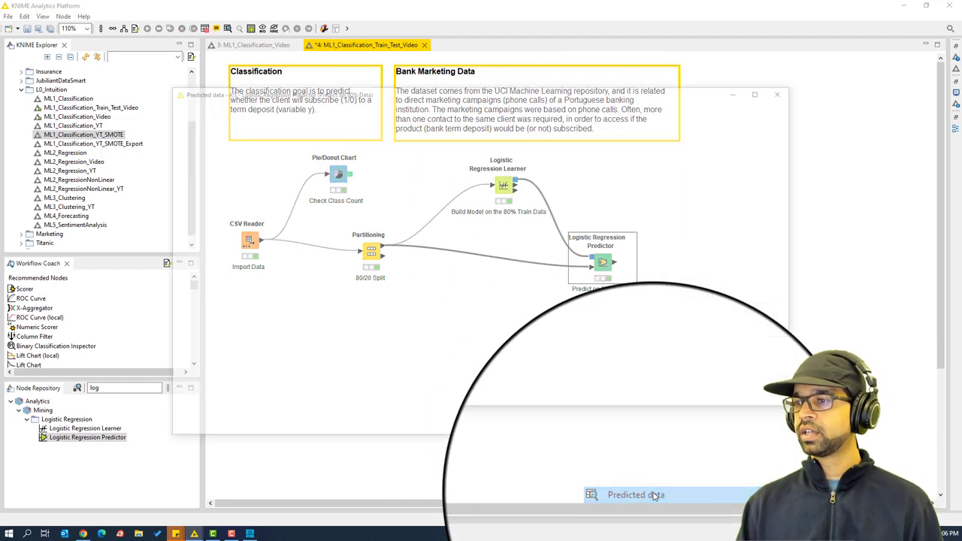
{"action": "left_click_drag", "start_coordinate": [592, 433], "coordinate": [684, 440]}
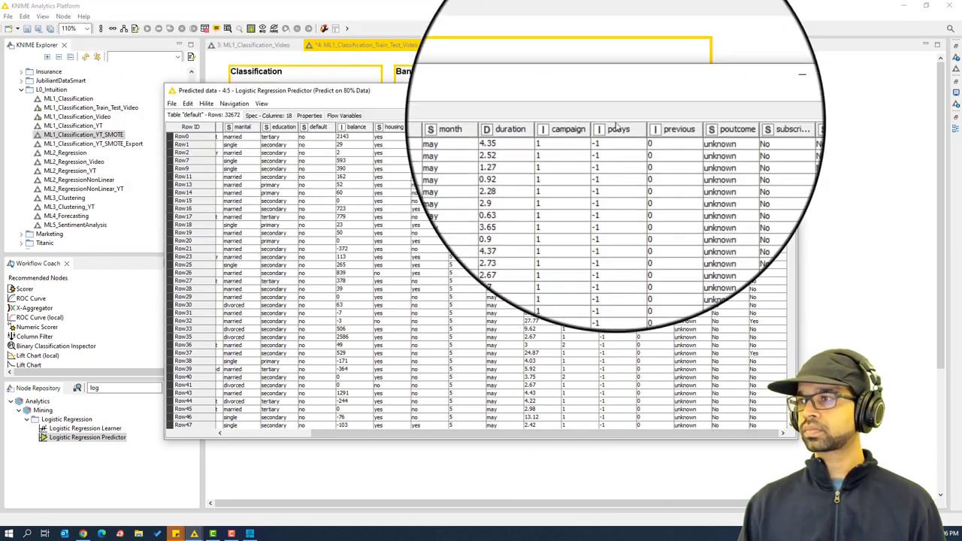
{"action": "left_click", "coordinate": [785, 129]}
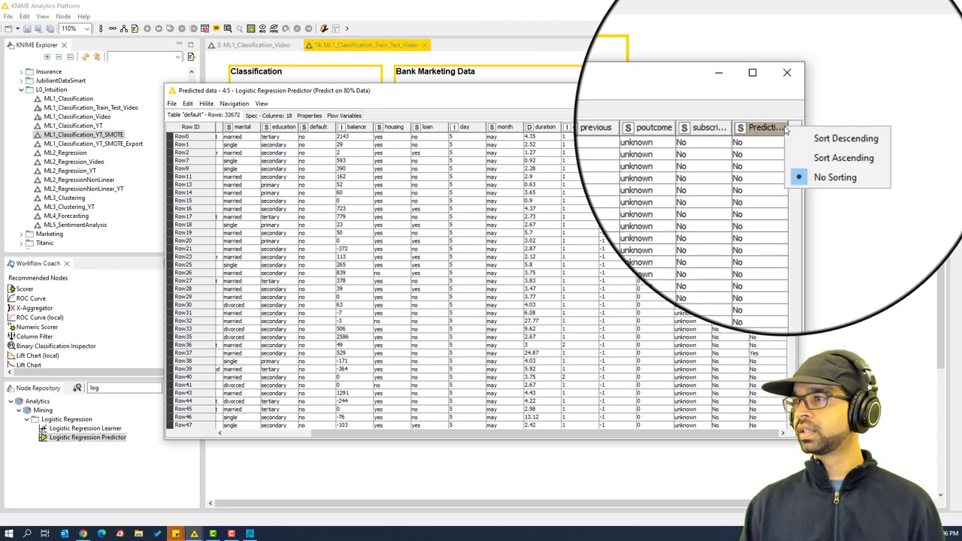
{"action": "left_click", "coordinate": [785, 129]}
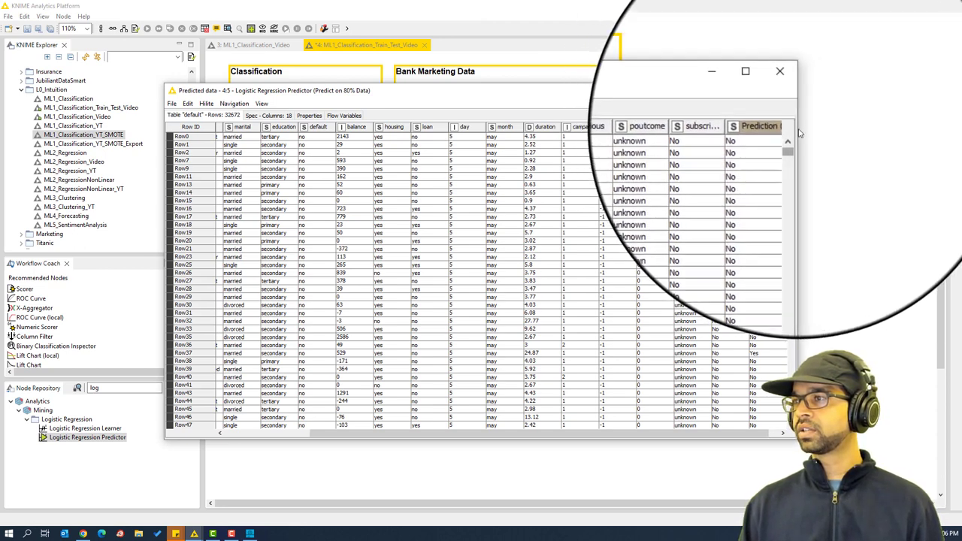
{"action": "left_click", "coordinate": [782, 433]}
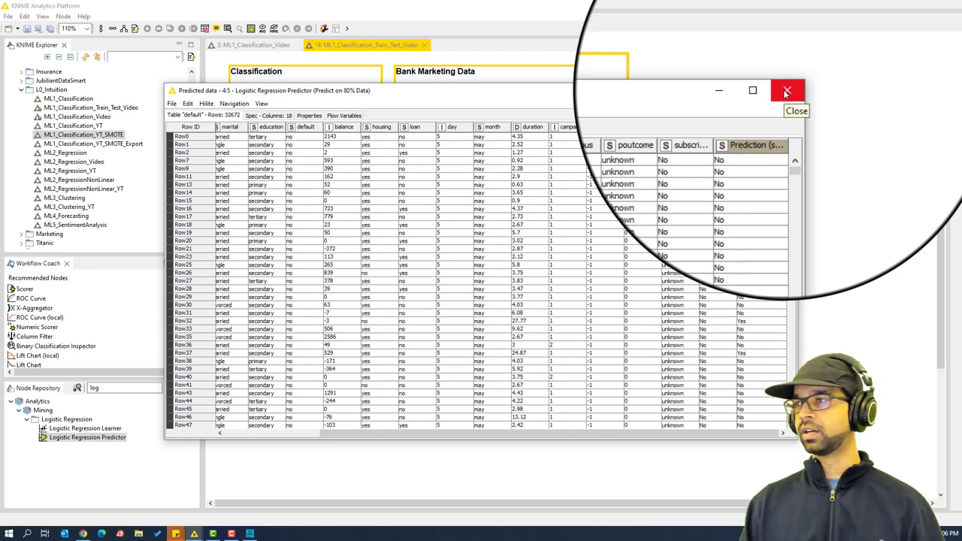
{"action": "left_click", "coordinate": [786, 92]}
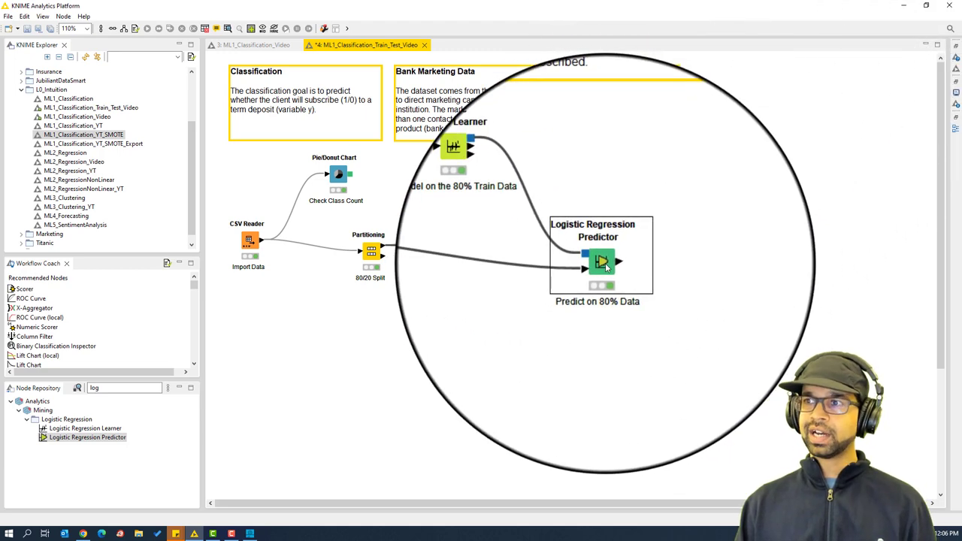
Duplicate the Logistic Regression Predictor node and place the copy directly below the original.
{"action": "key", "text": "ctrl+c"}
{"action": "key", "text": "ctrl+v"}
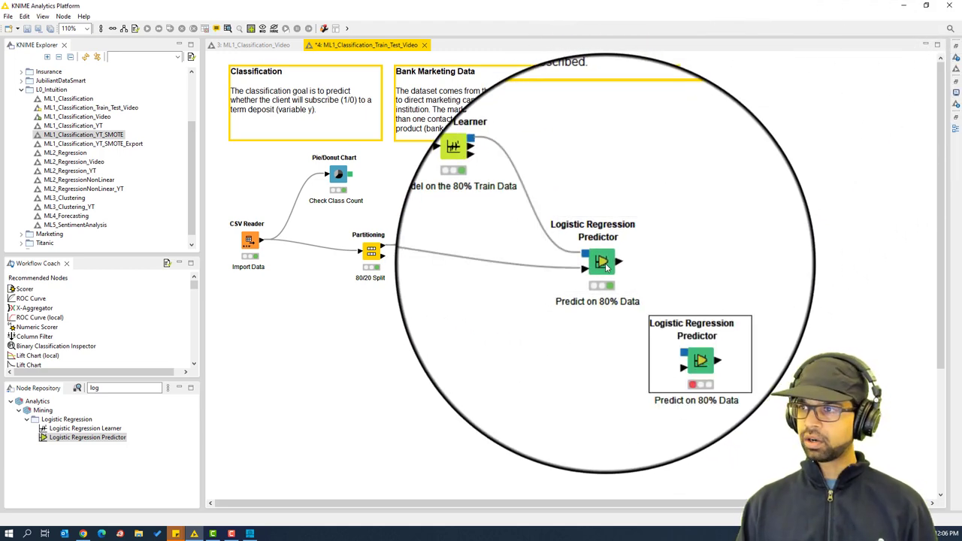
{"action": "left_click_drag", "start_coordinate": [606, 264], "coordinate": [606, 356]}
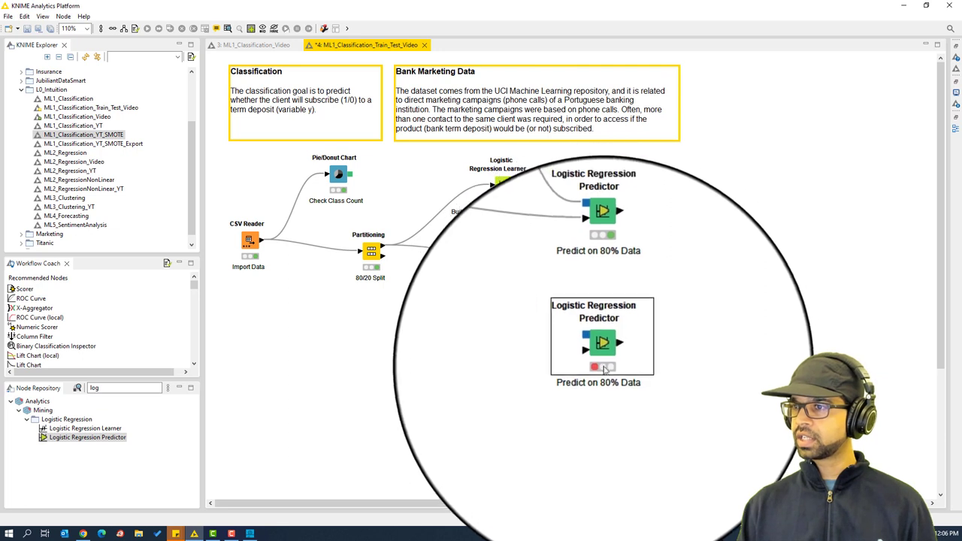
Relabel the copied Logistic Regression Predictor as "Predict on 20% Test Data".
{"action": "double_click", "coordinate": [604, 376]}
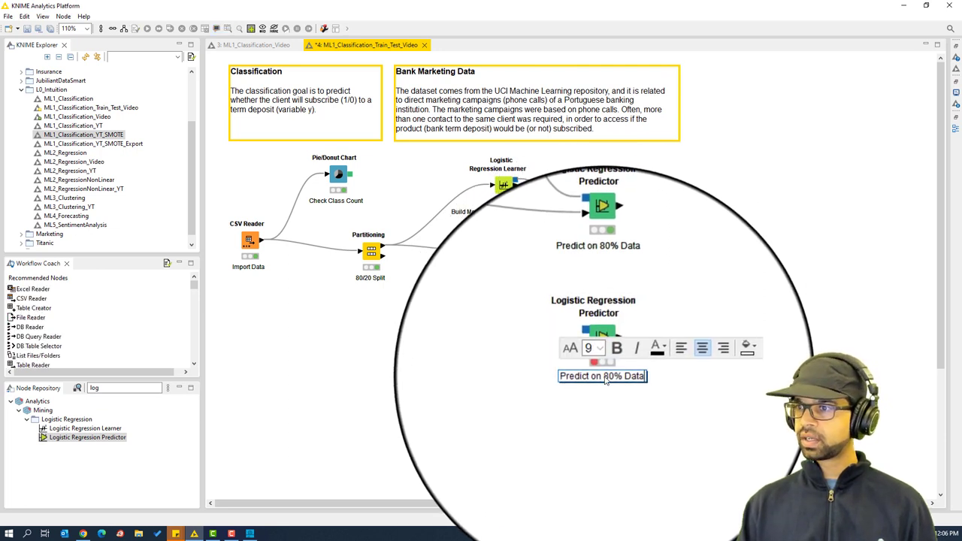
{"action": "key", "text": "shift+End"}
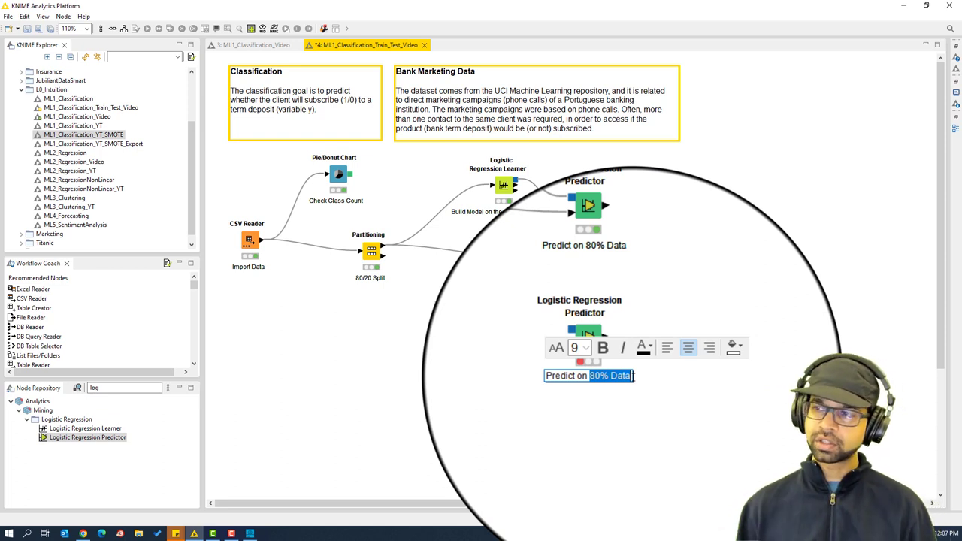
{"action": "type", "text": "20%"}
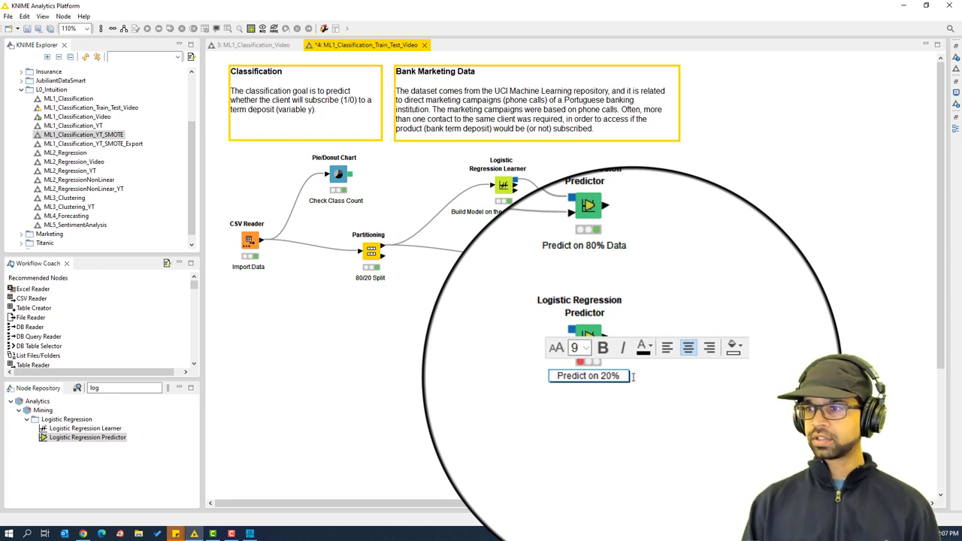
{"action": "type", "text": " Data"}
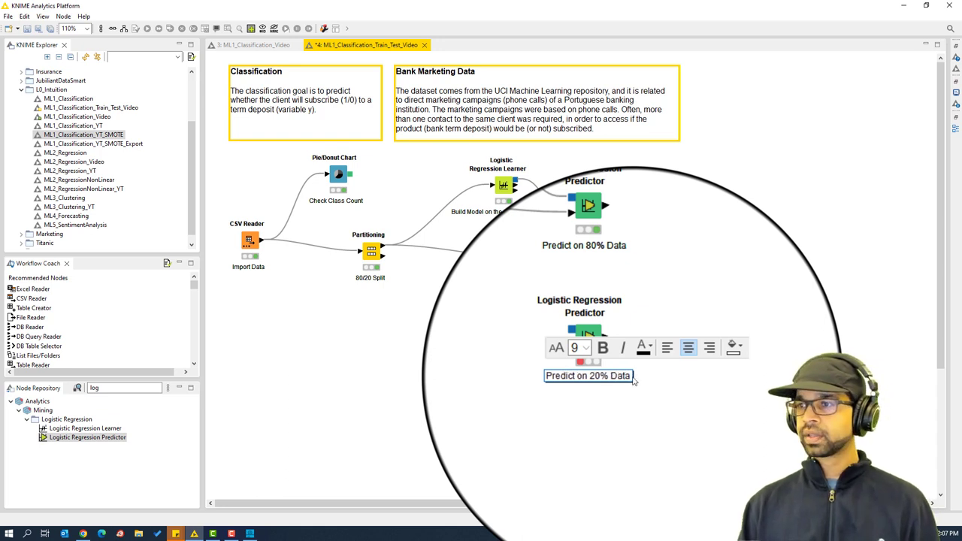
{"action": "left_click", "coordinate": [621, 400]}
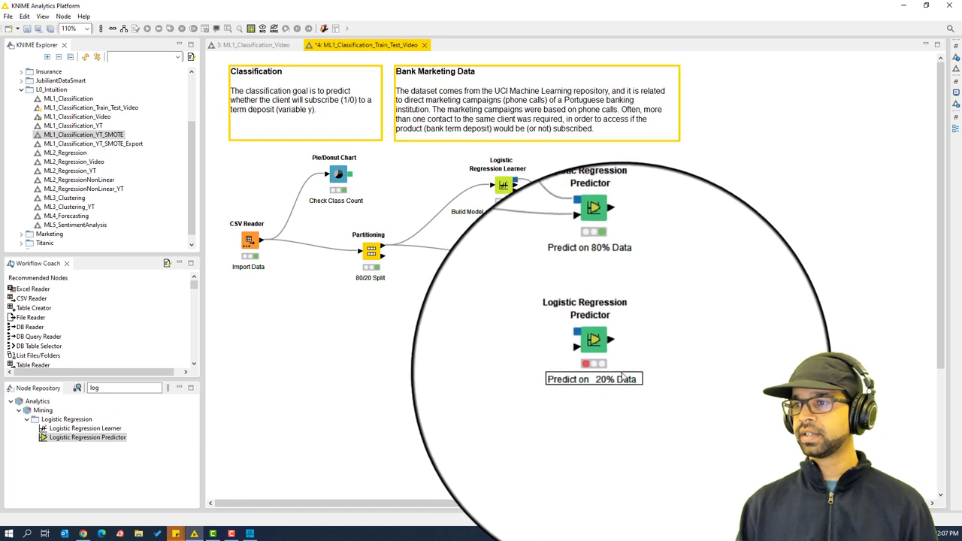
{"action": "left_click", "coordinate": [627, 378]}
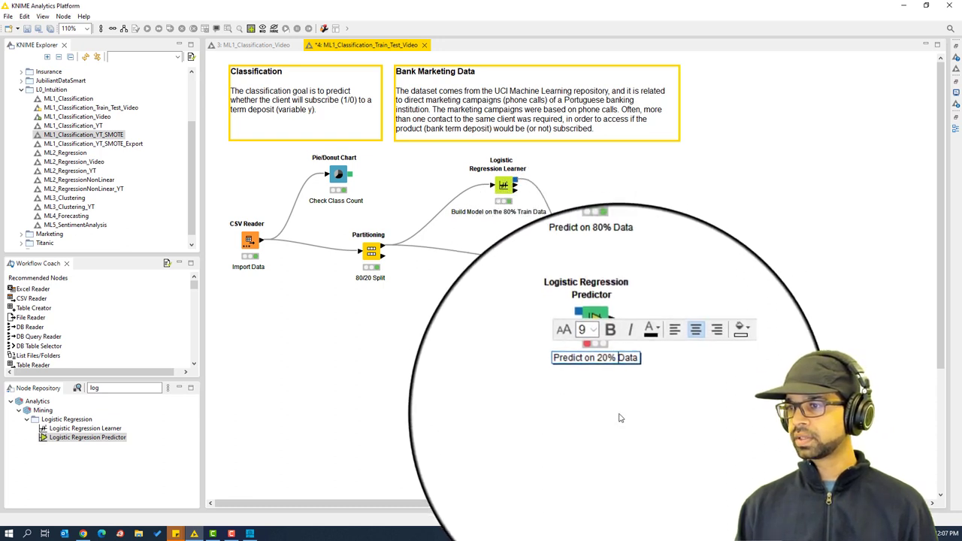
{"action": "type", "text": "Test"}
{"action": "left_click", "coordinate": [619, 439]}
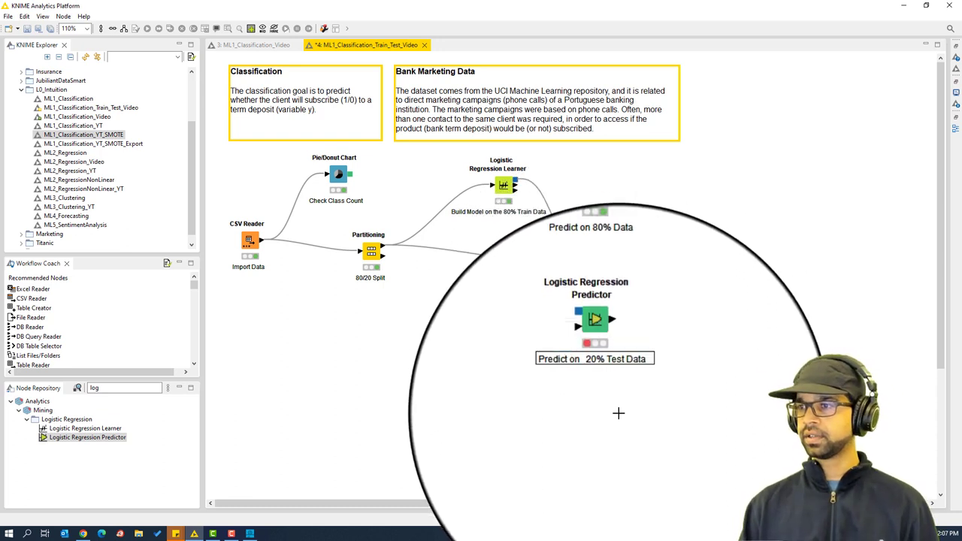
Relabel the original Logistic Regression Predictor as "Predict on 80% Train Data".
{"action": "left_click", "coordinate": [617, 287]}
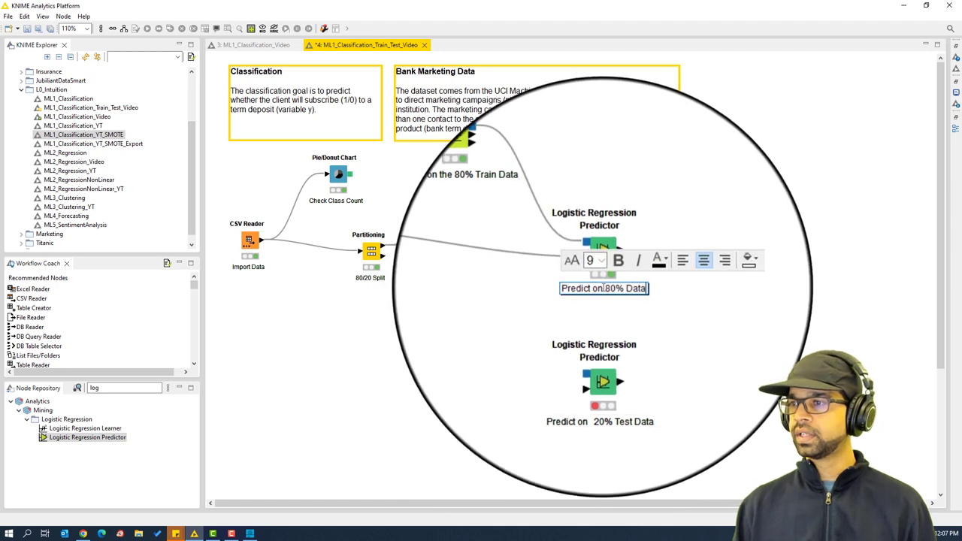
{"action": "type", "text": "Train"}
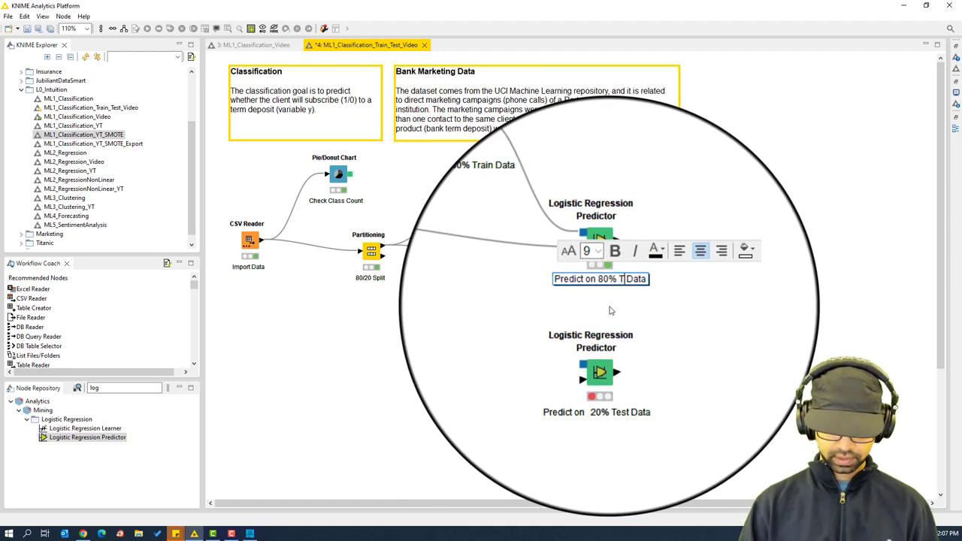
{"action": "left_click", "coordinate": [729, 326]}
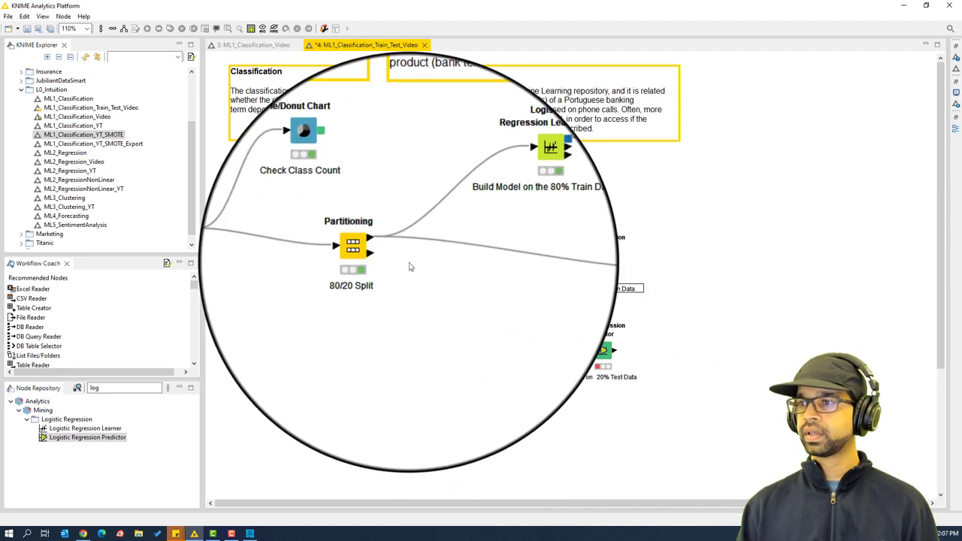
Connect the Partitioning node's second output and the Learner's model output to the 20% test Predictor and execute that Predictor.
{"action": "left_click_drag", "start_coordinate": [383, 258], "coordinate": [590, 360]}
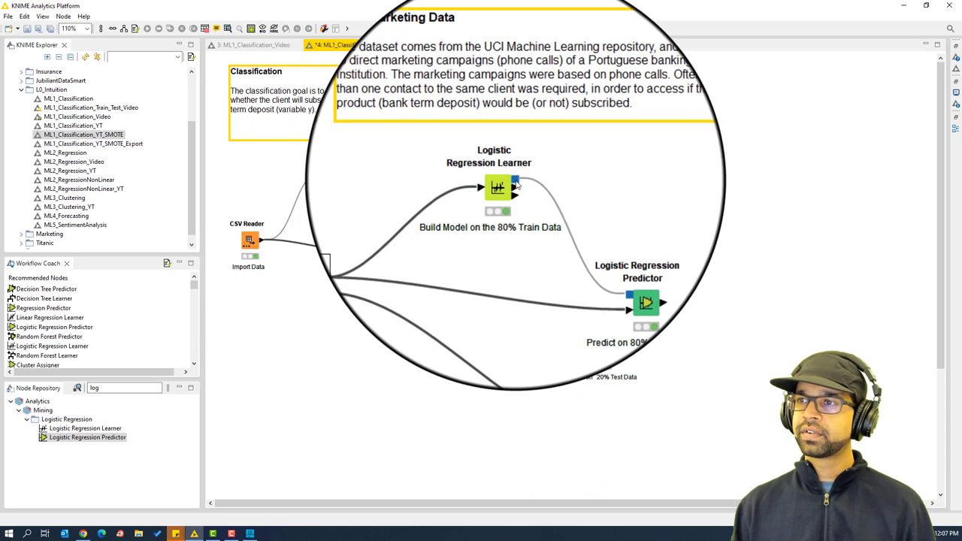
{"action": "left_click_drag", "start_coordinate": [517, 184], "coordinate": [591, 347]}
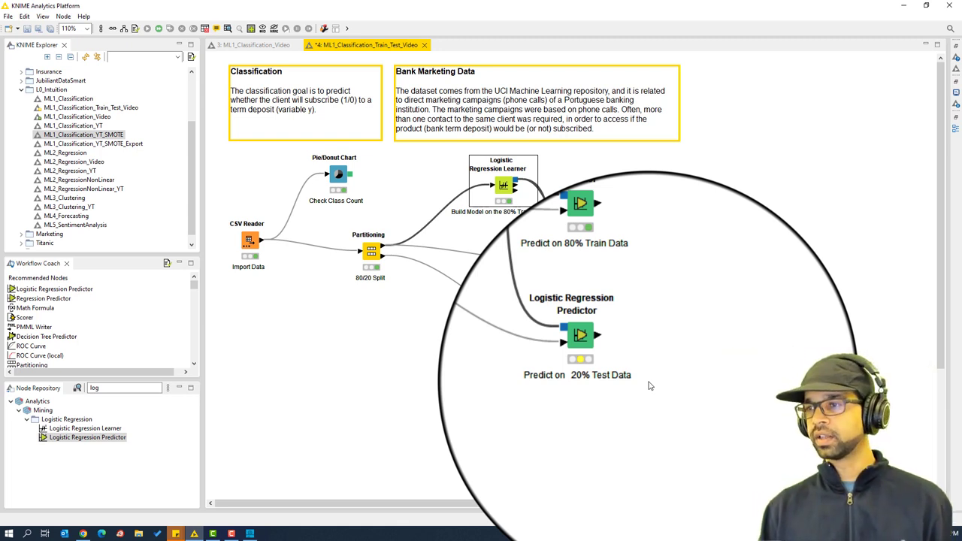
{"action": "right_click", "coordinate": [603, 359]}
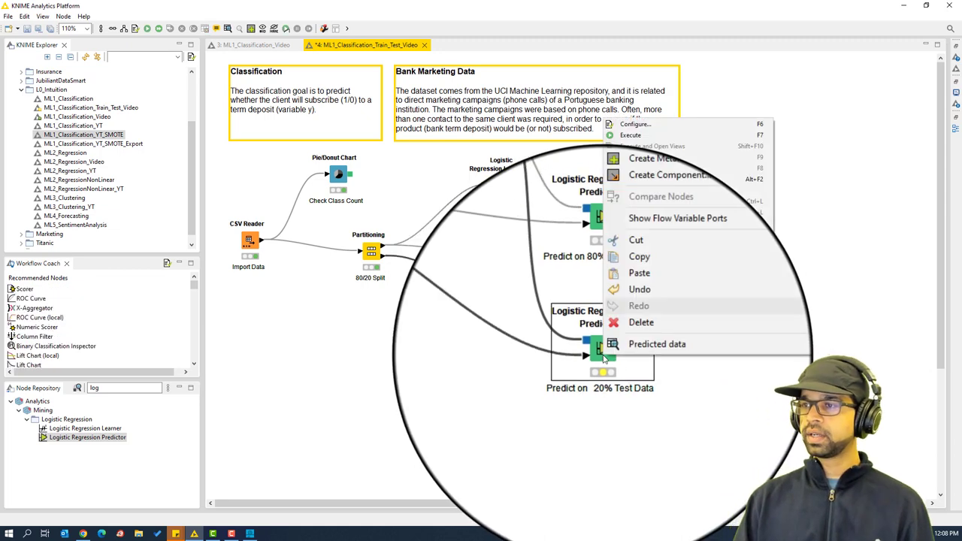
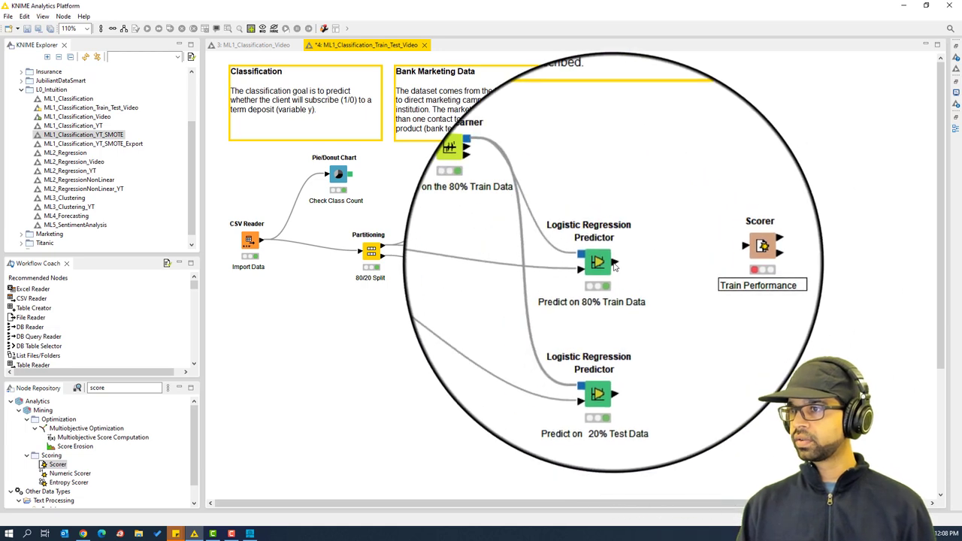
Connect the 80% train Predictor to the Train Performance Scorer and accept its configuration with Prediction (subscribe_binary) as second column.
{"action": "left_click", "coordinate": [550, 226]}
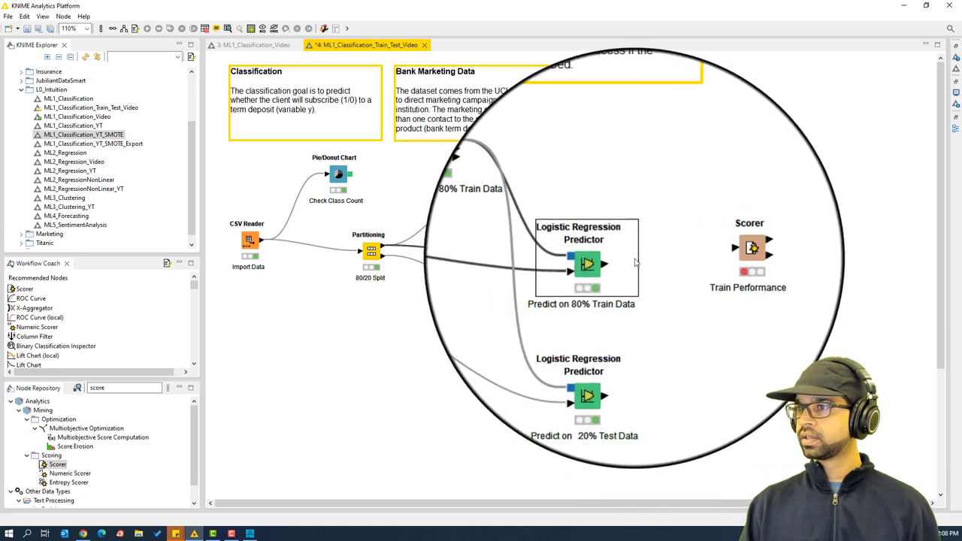
{"action": "left_click_drag", "start_coordinate": [573, 266], "coordinate": [705, 260]}
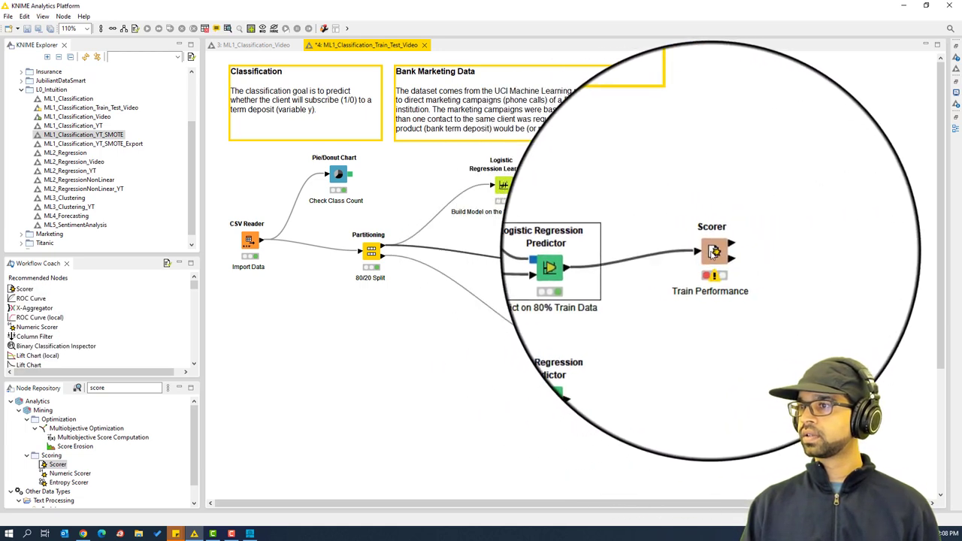
{"action": "right_click", "coordinate": [710, 255]}
{"action": "left_click", "coordinate": [744, 257]}
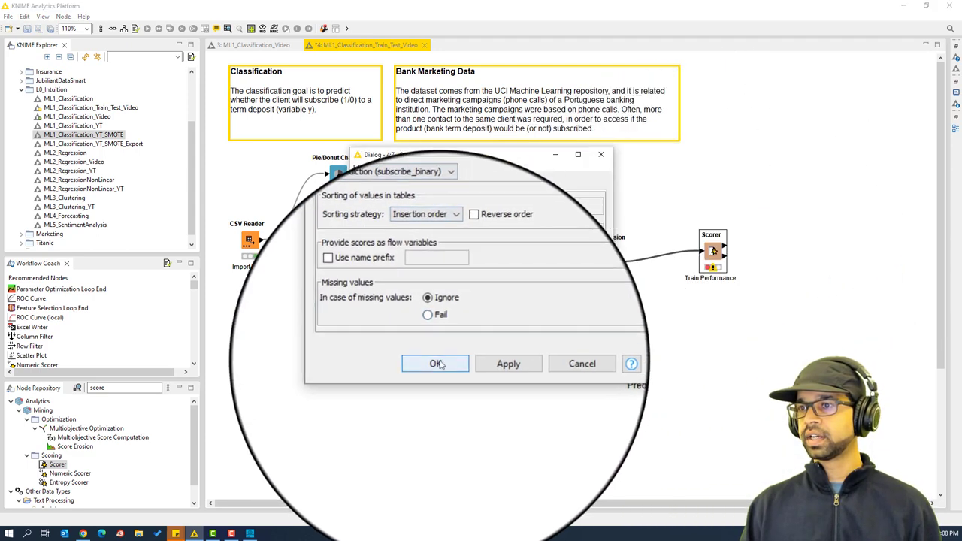
{"action": "left_click", "coordinate": [432, 363]}
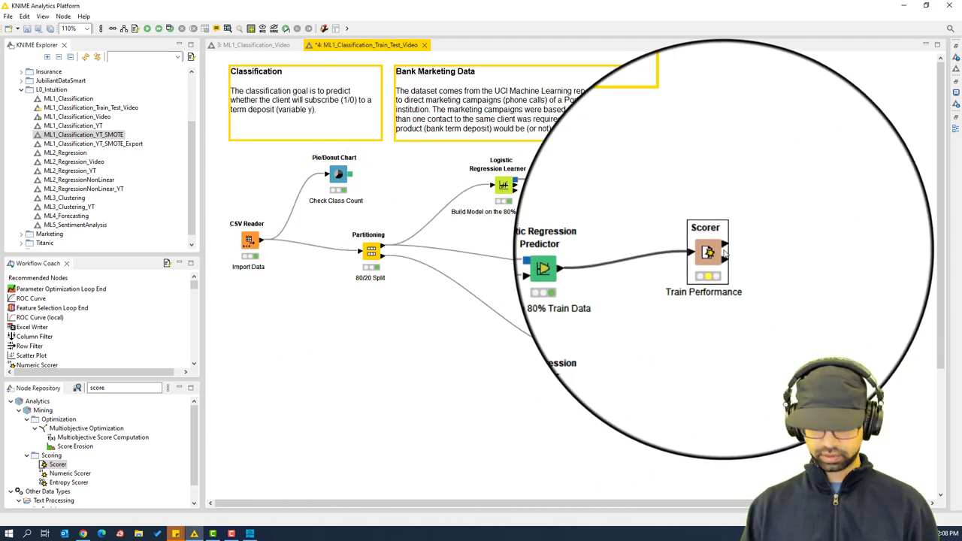
Duplicate the Scorer node, place the copy beside the 20% test Predictor and connect that Predictor's output to it.
{"action": "key", "text": "ctrl+c"}
{"action": "key", "text": "ctrl+v"}
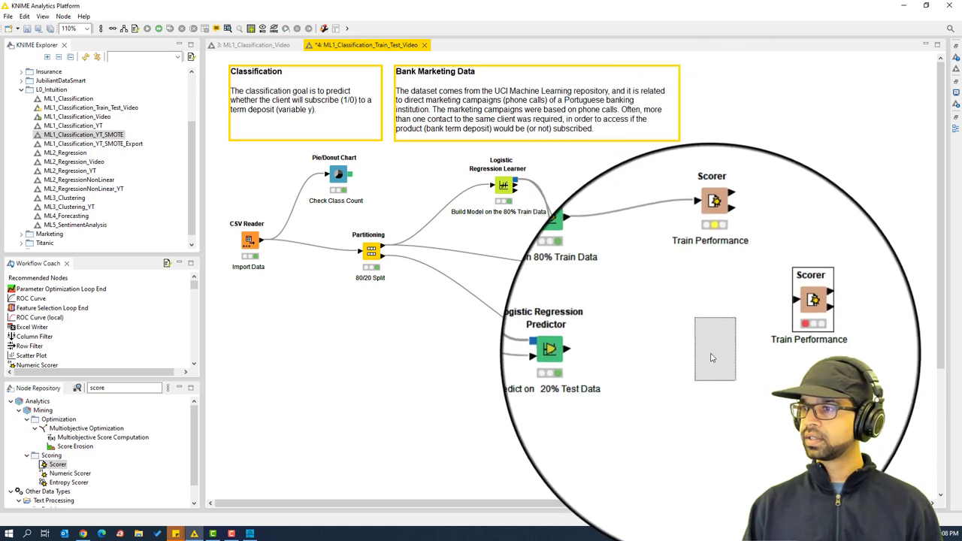
{"action": "left_click_drag", "start_coordinate": [712, 358], "coordinate": [714, 353]}
{"action": "left_click_drag", "start_coordinate": [571, 350], "coordinate": [707, 353]}
Accept subscribe_binary and Prediction (subscribe_binary) as the copied Scorer's first and second columns, and relabel the node "Test Performance".
{"action": "right_click", "coordinate": [712, 352]}
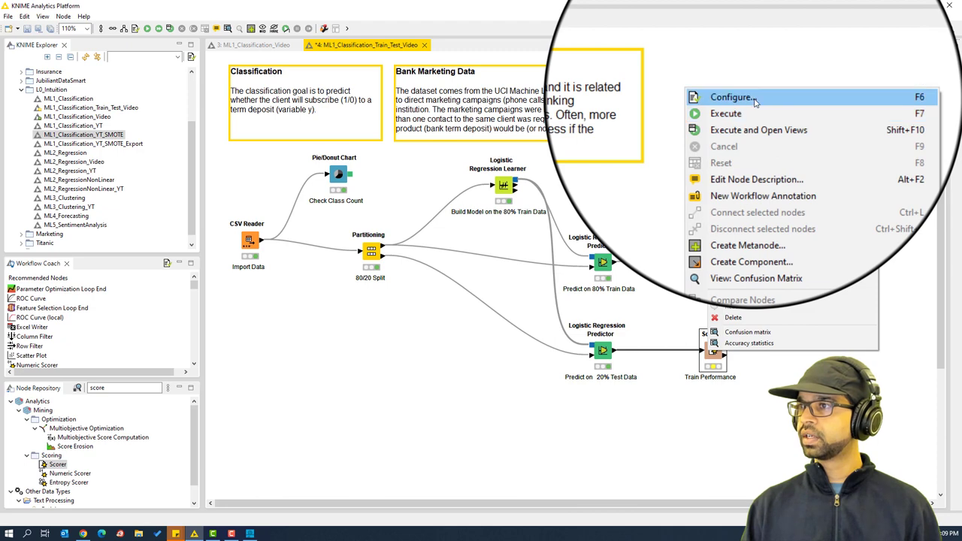
{"action": "left_click", "coordinate": [752, 98]}
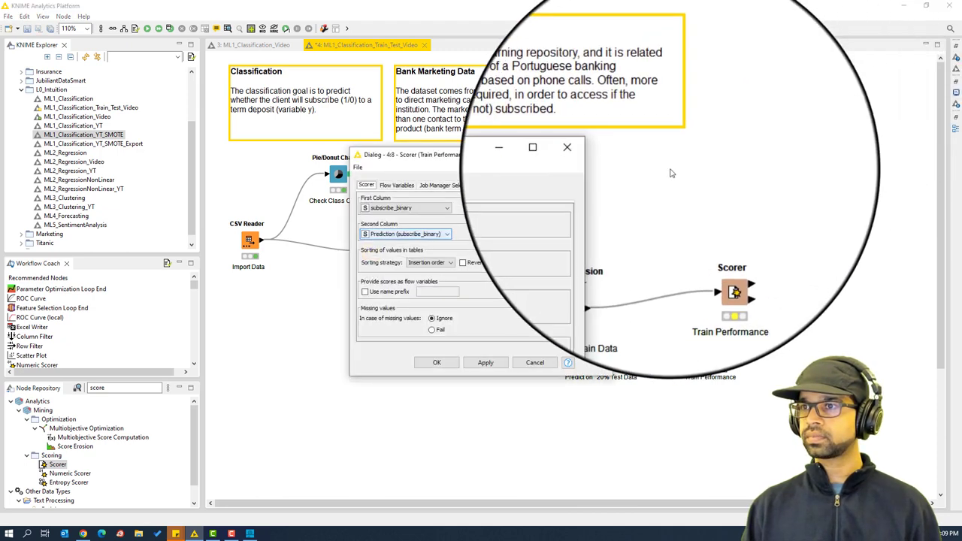
{"action": "left_click", "coordinate": [437, 362]}
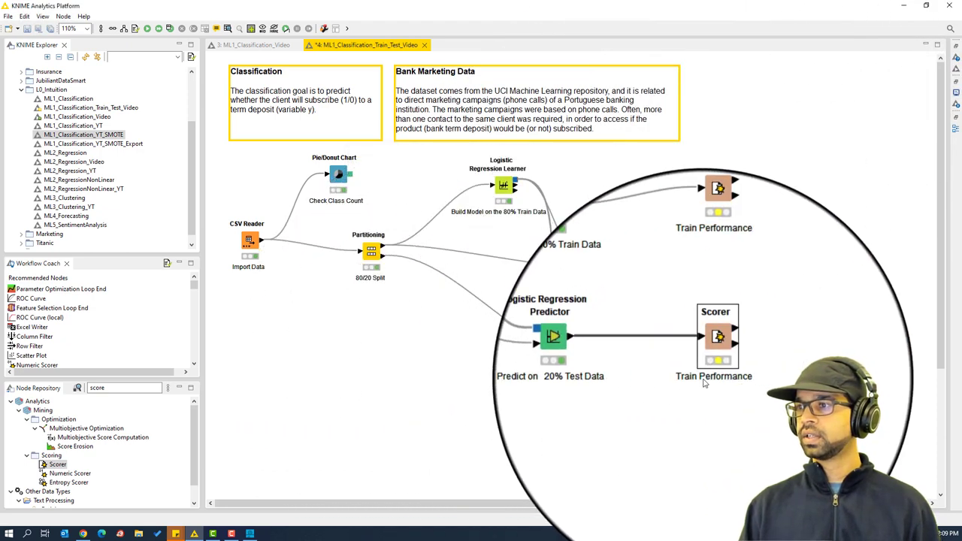
{"action": "double_click", "coordinate": [704, 381]}
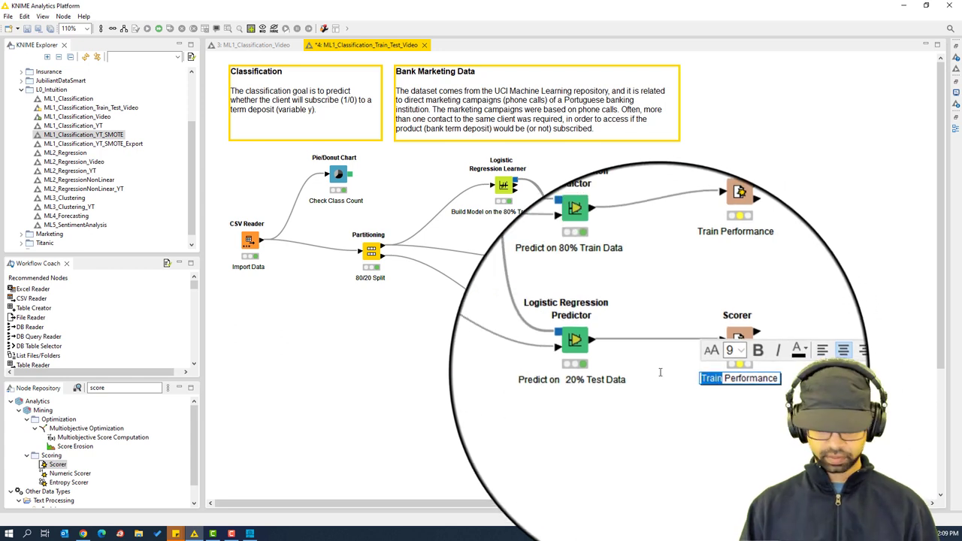
{"action": "left_click", "coordinate": [687, 489]}
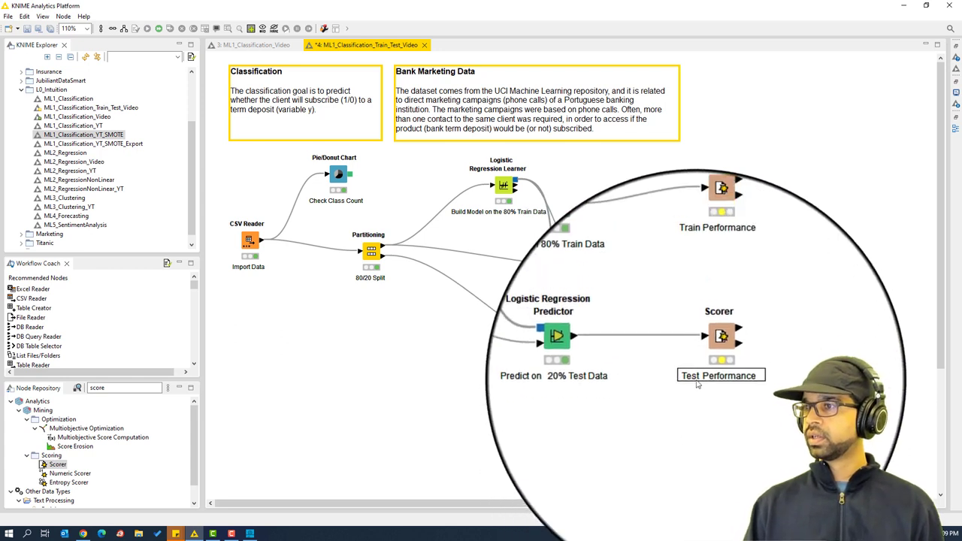
Execute the Train Performance Scorer, view its confusion matrix and close the view.
{"action": "right_click", "coordinate": [723, 247]}
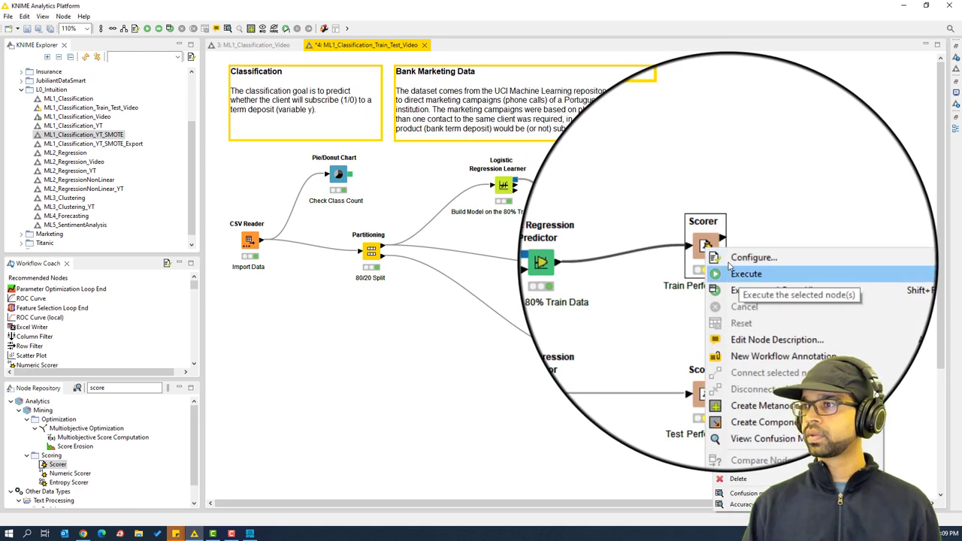
{"action": "left_click", "coordinate": [740, 290]}
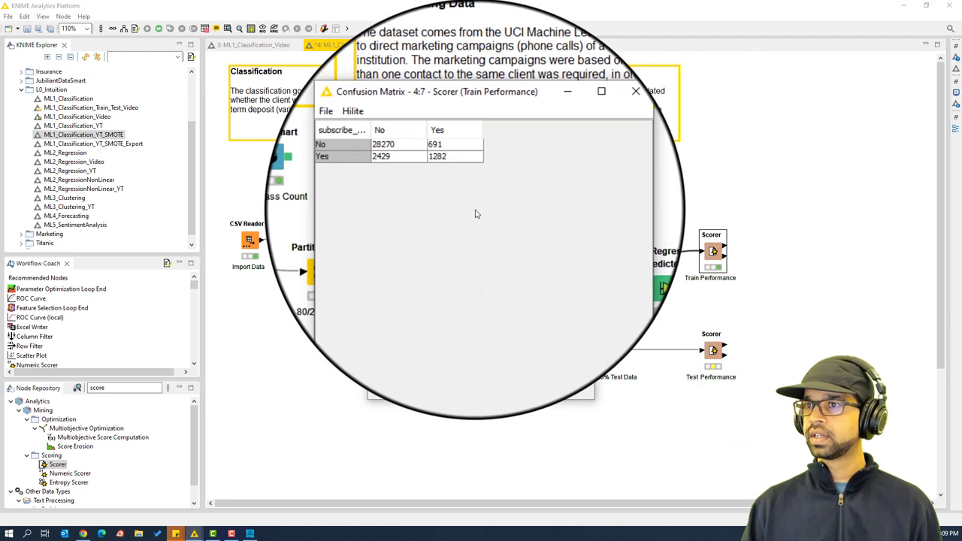
{"action": "left_click", "coordinate": [585, 133]}
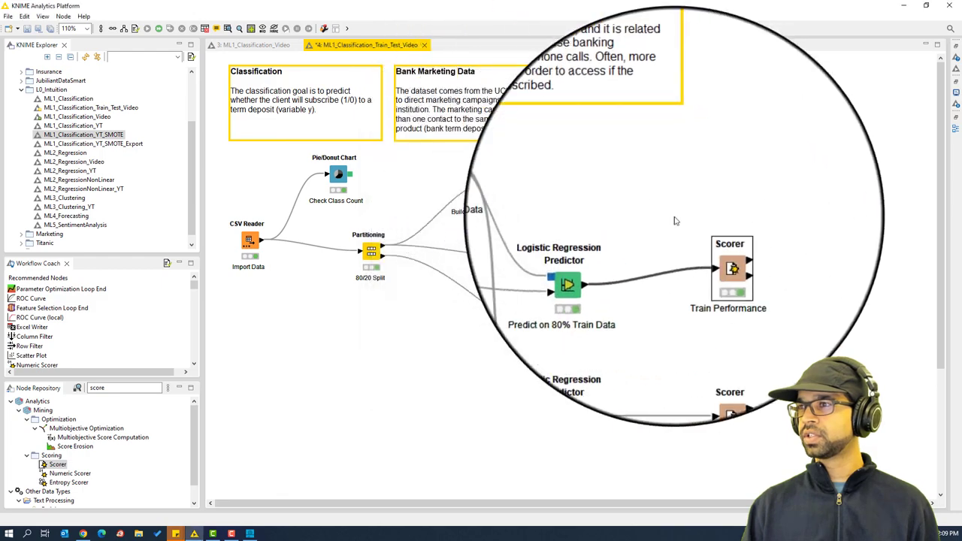
{"action": "right_click", "coordinate": [712, 254]}
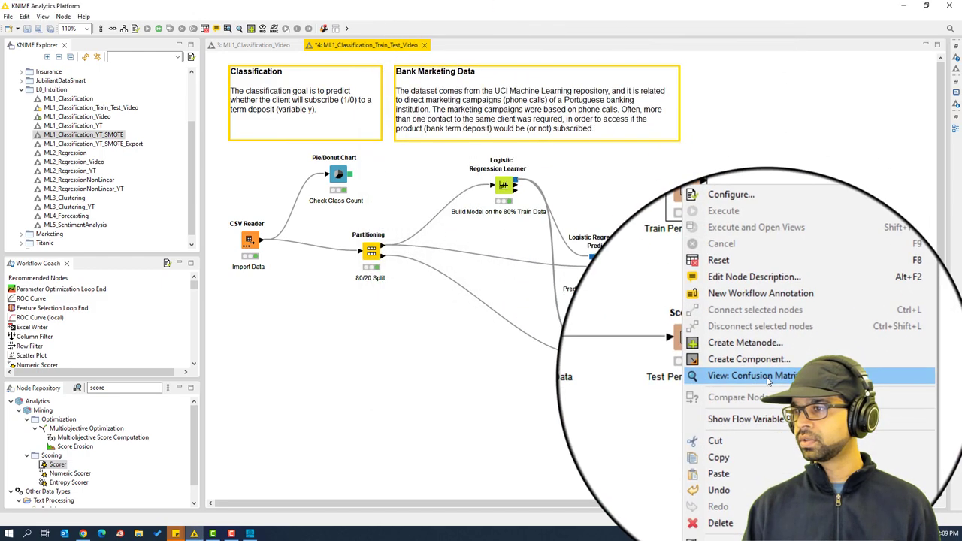
{"action": "left_click", "coordinate": [751, 369]}
{"action": "left_click", "coordinate": [584, 132]}
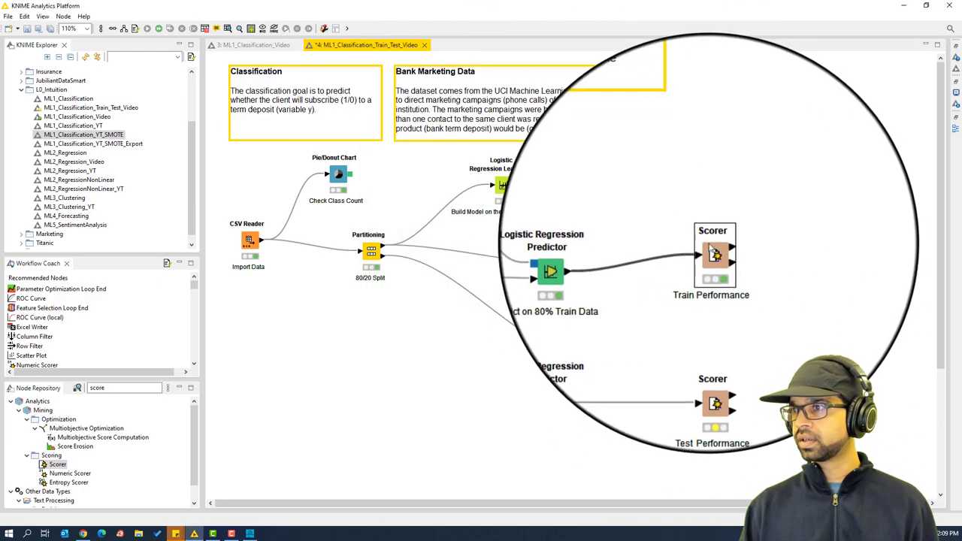
Open the Train Performance Scorer's accuracy statistics, enlarge the table text and move the window up so the Test Performance Scorer is reachable.
{"action": "right_click", "coordinate": [713, 253]}
{"action": "left_click", "coordinate": [744, 500]}
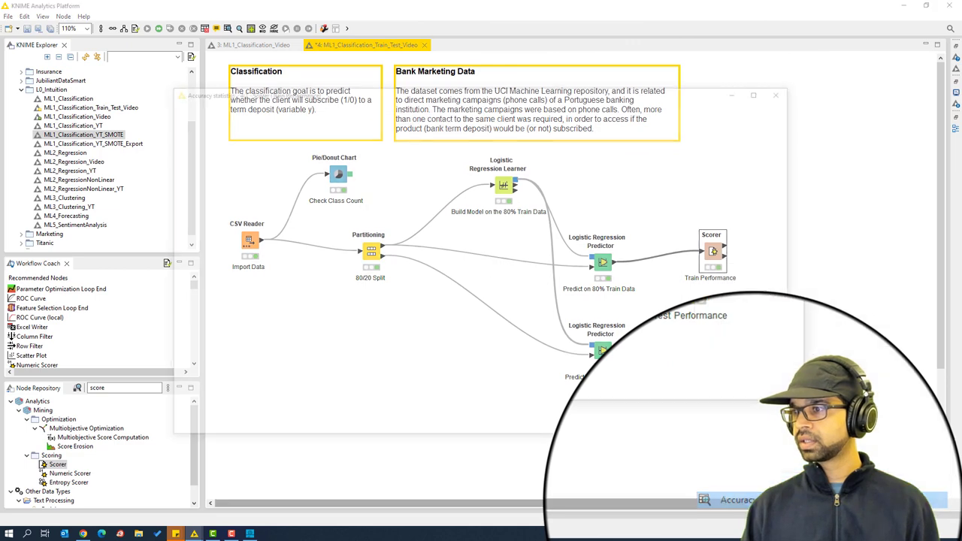
{"action": "scroll", "coordinate": [486, 161], "scroll_direction": "up", "scroll_amount": 3}
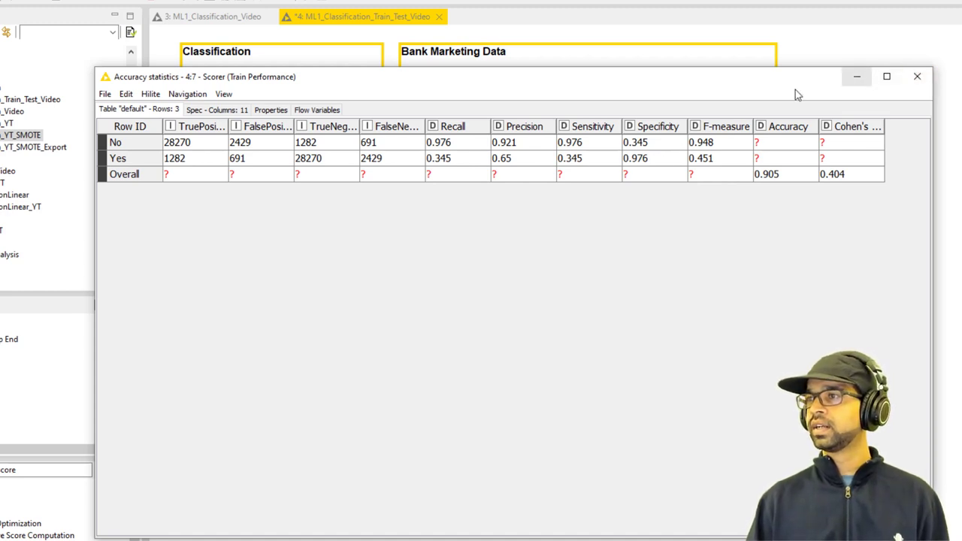
{"action": "left_click_drag", "start_coordinate": [679, 85], "coordinate": [610, 68]}
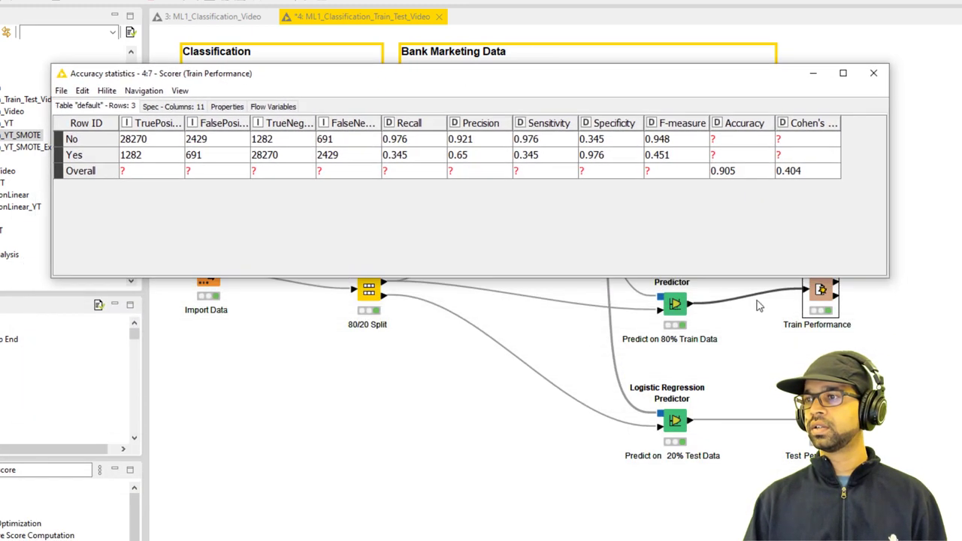
Execute the Test Performance Scorer and open its accuracy statistics table with enlarged text.
{"action": "right_click", "coordinate": [819, 290]}
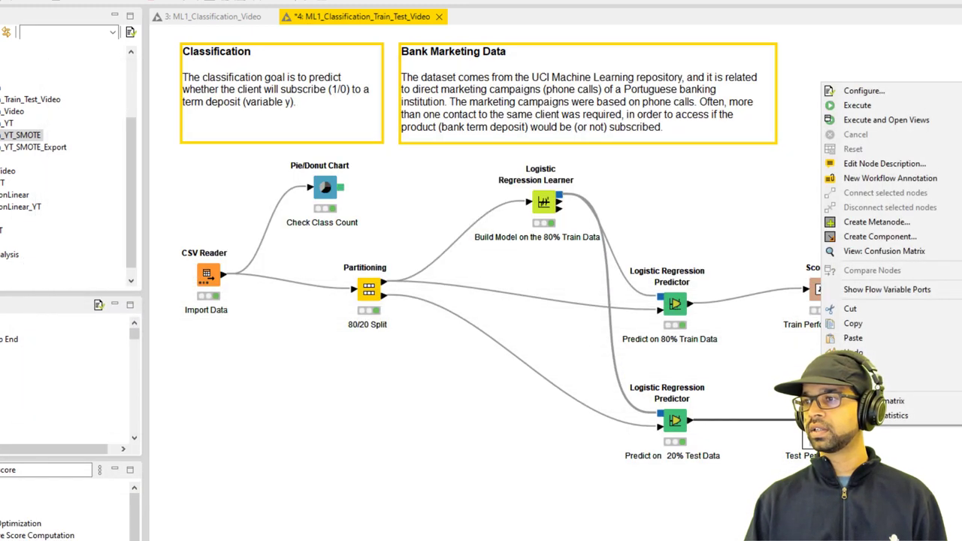
{"action": "left_click", "coordinate": [864, 105]}
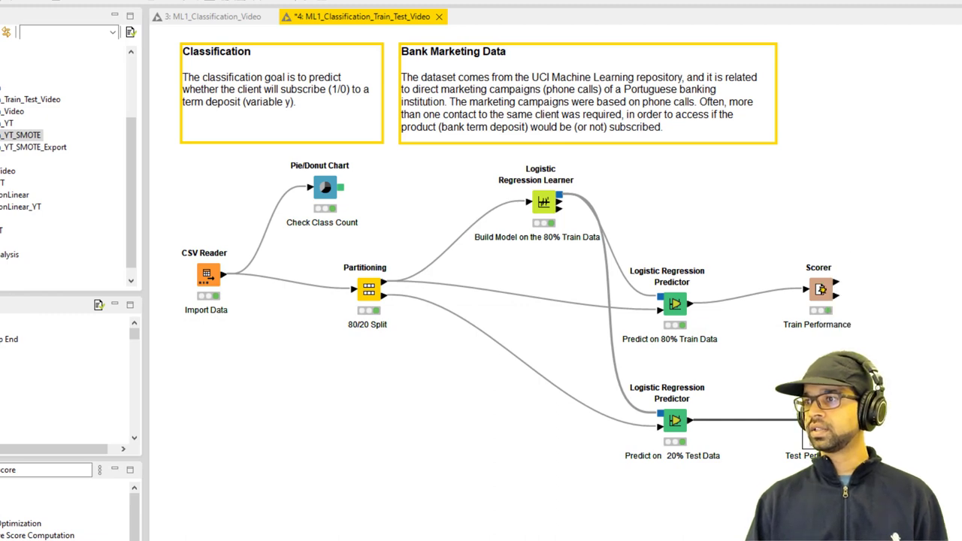
{"action": "right_click", "coordinate": [821, 410]}
{"action": "left_click", "coordinate": [887, 402]}
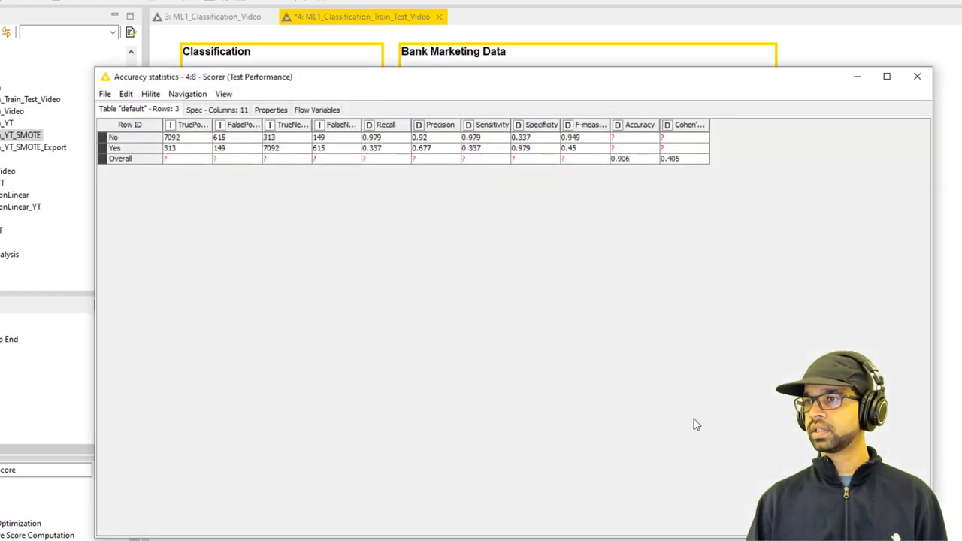
{"action": "scroll", "coordinate": [689, 269], "scroll_direction": "up", "scroll_amount": 2}
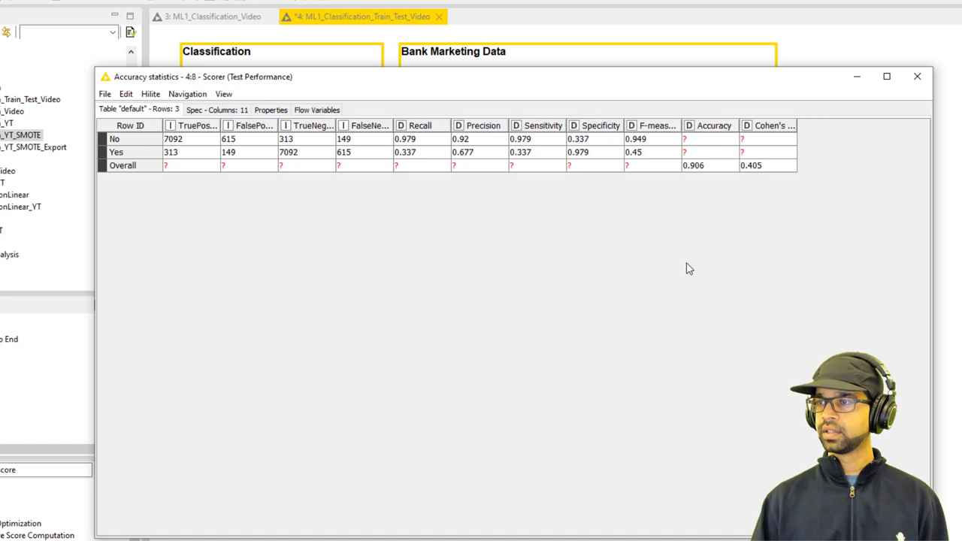
{"action": "scroll", "coordinate": [689, 268], "scroll_direction": "up", "scroll_amount": 1}
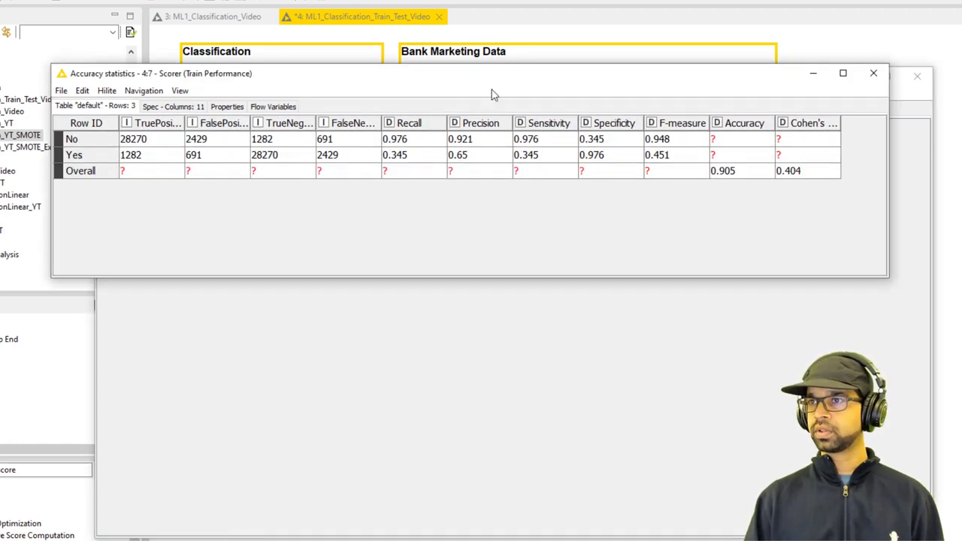
Arrange the test accuracy statistics window directly below the train accuracy statistics window for comparison.
{"action": "left_click", "coordinate": [605, 310]}
{"action": "left_click_drag", "start_coordinate": [525, 69], "coordinate": [483, 308]}
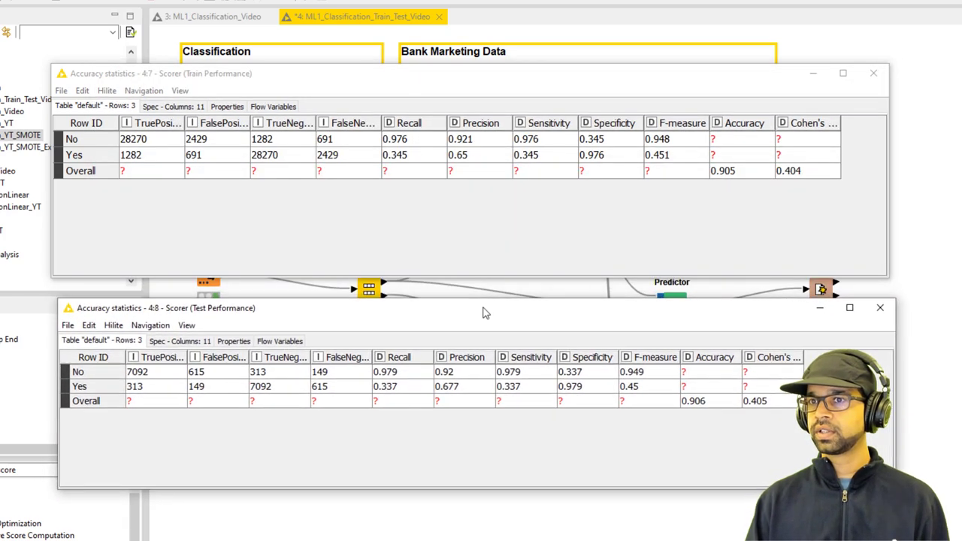
{"action": "left_click", "coordinate": [204, 94]}
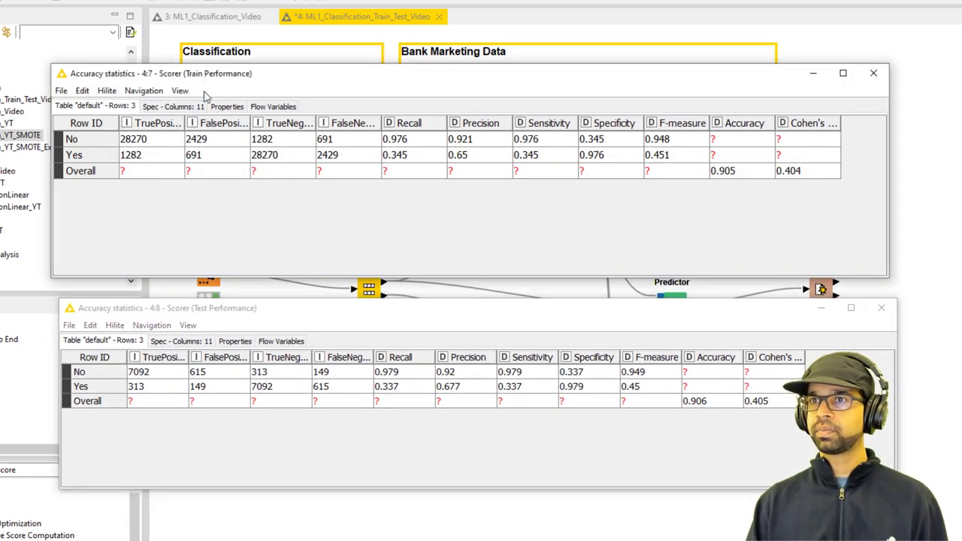
{"action": "left_click", "coordinate": [220, 314]}
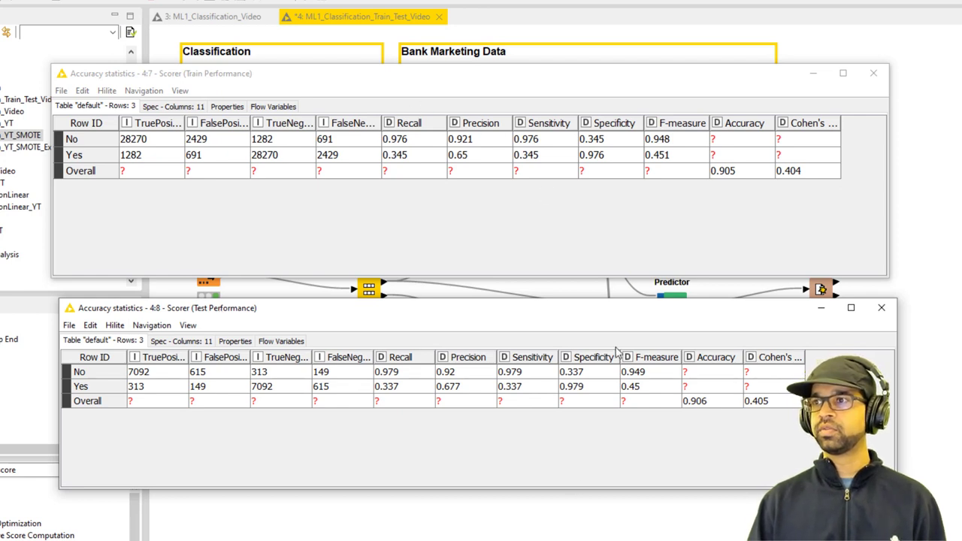
Compare the overall accuracy and the F-measure of the No and Yes classes between the train and test statistics.
{"action": "left_click", "coordinate": [723, 172]}
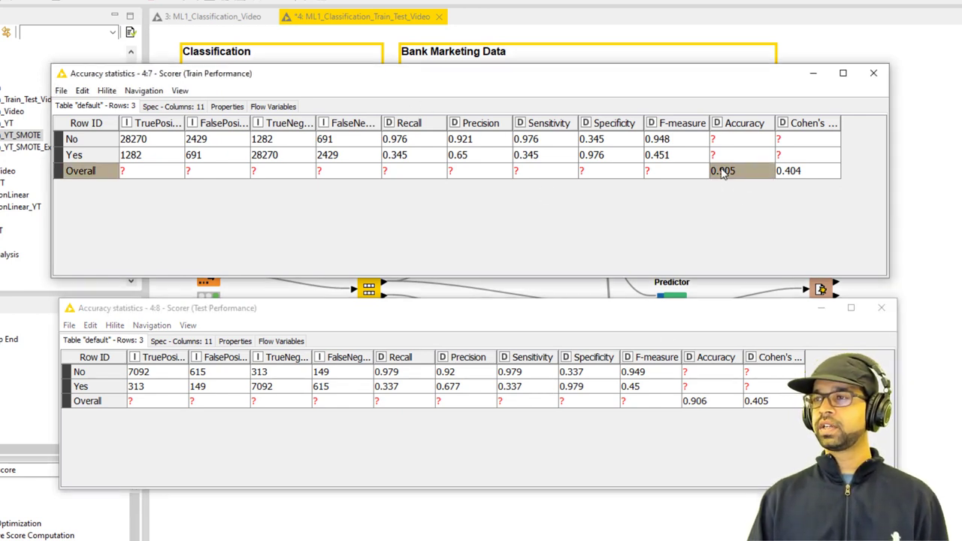
{"action": "left_click", "coordinate": [704, 405]}
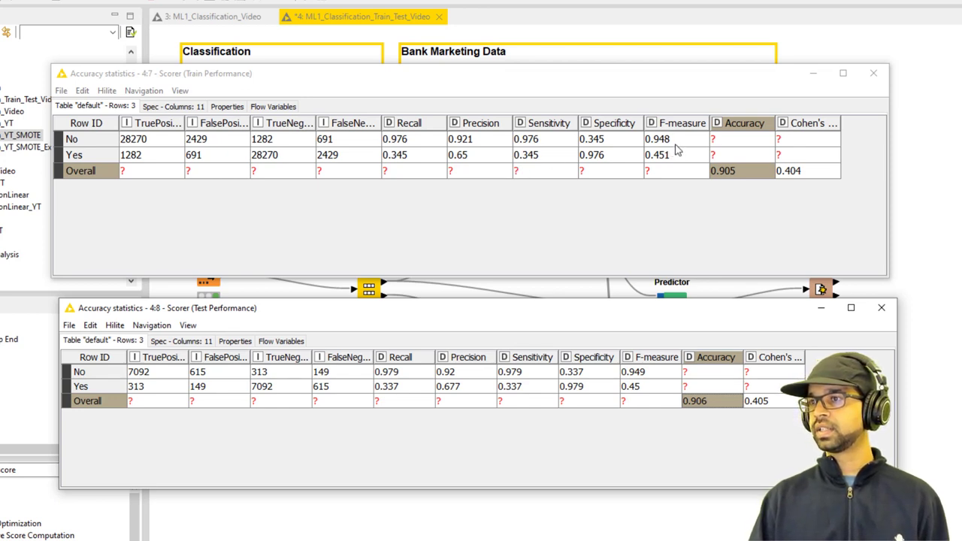
{"action": "left_click_drag", "start_coordinate": [675, 143], "coordinate": [678, 155]}
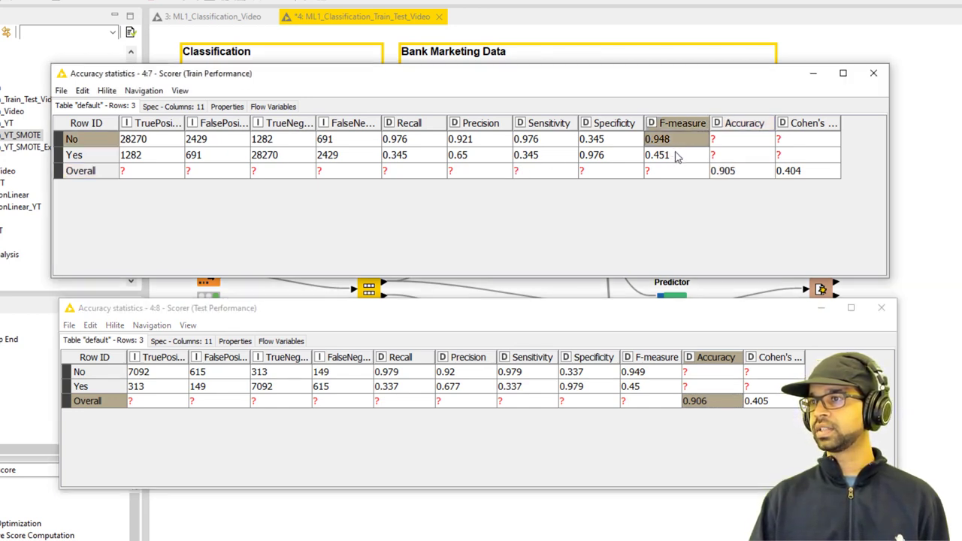
{"action": "left_click", "coordinate": [654, 378]}
{"action": "left_click", "coordinate": [654, 393]}
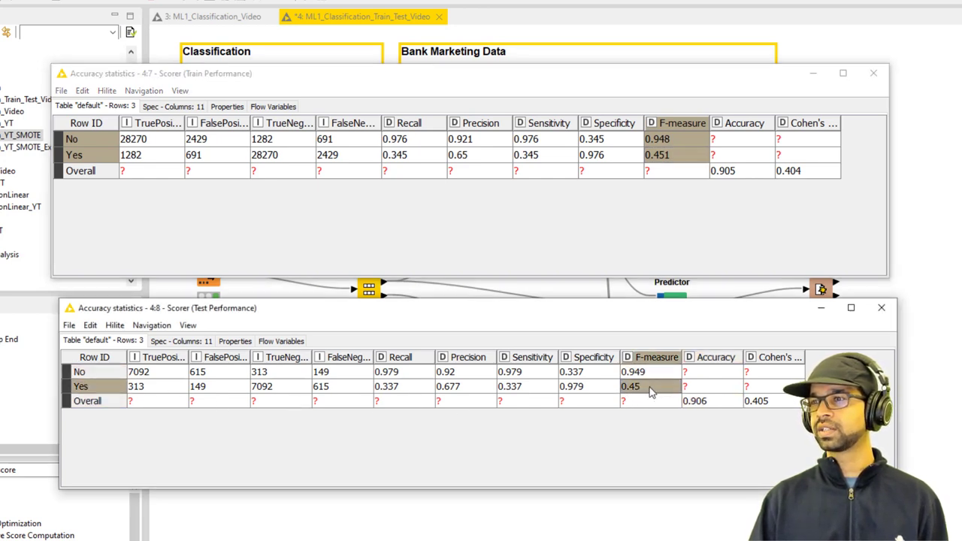
{"action": "left_click", "coordinate": [676, 159]}
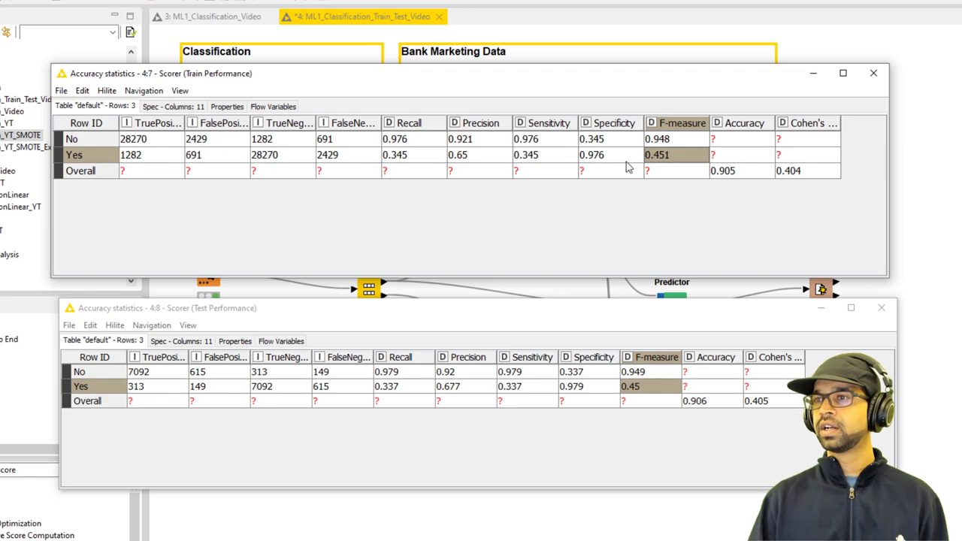
Compare the Yes-class recall between the train and test statistics, and check the overall accuracy of both again.
{"action": "left_click", "coordinate": [397, 160]}
{"action": "left_click", "coordinate": [403, 387]}
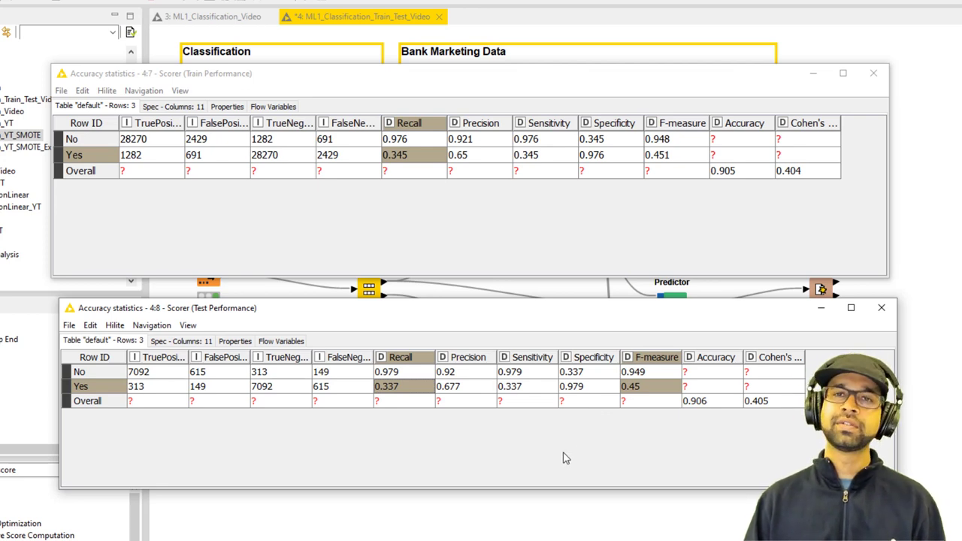
{"action": "left_click", "coordinate": [722, 401]}
{"action": "left_click", "coordinate": [732, 172]}
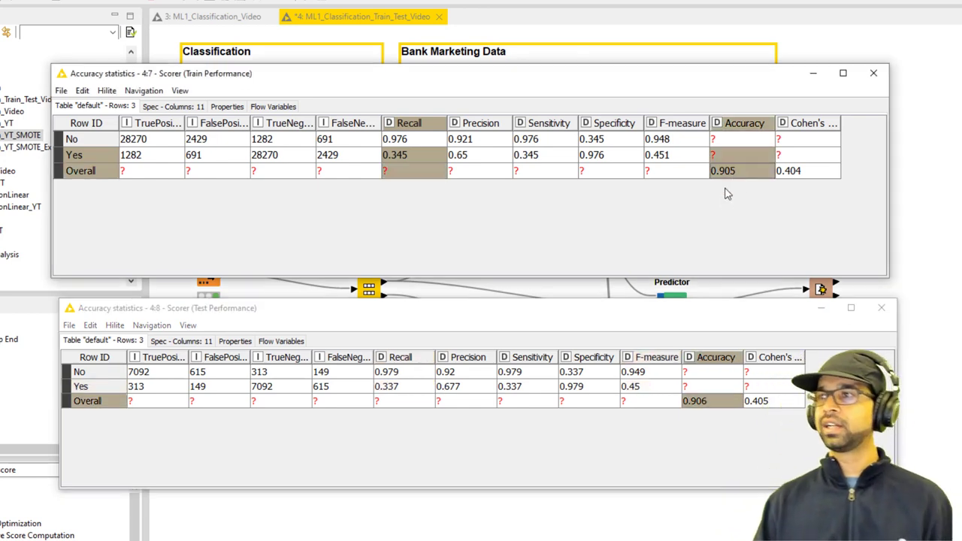